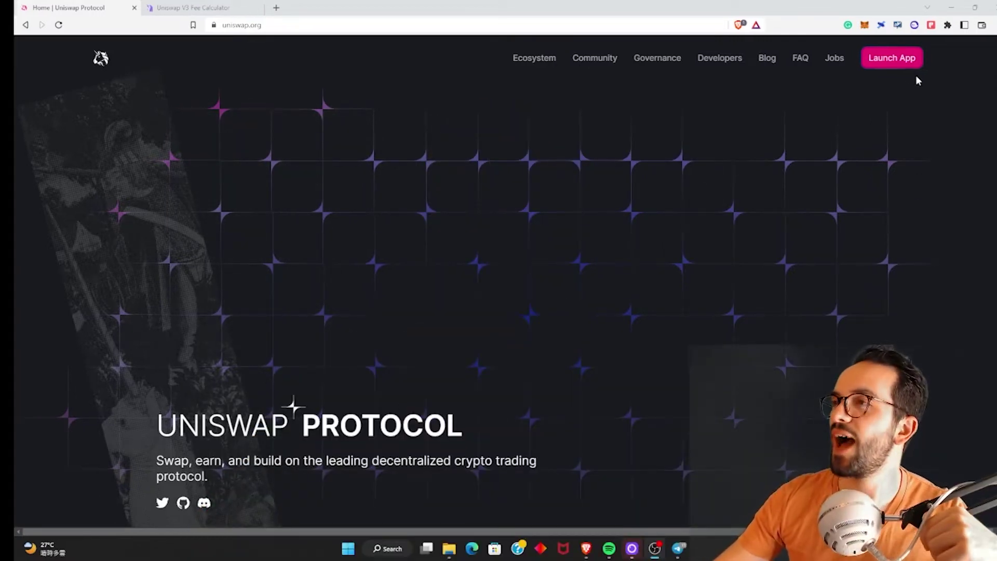
- Launch the Uniswap app and switch it to the Optimism network, approving the switch in MetaMask
{"action": "left_click", "coordinate": [891, 60]}
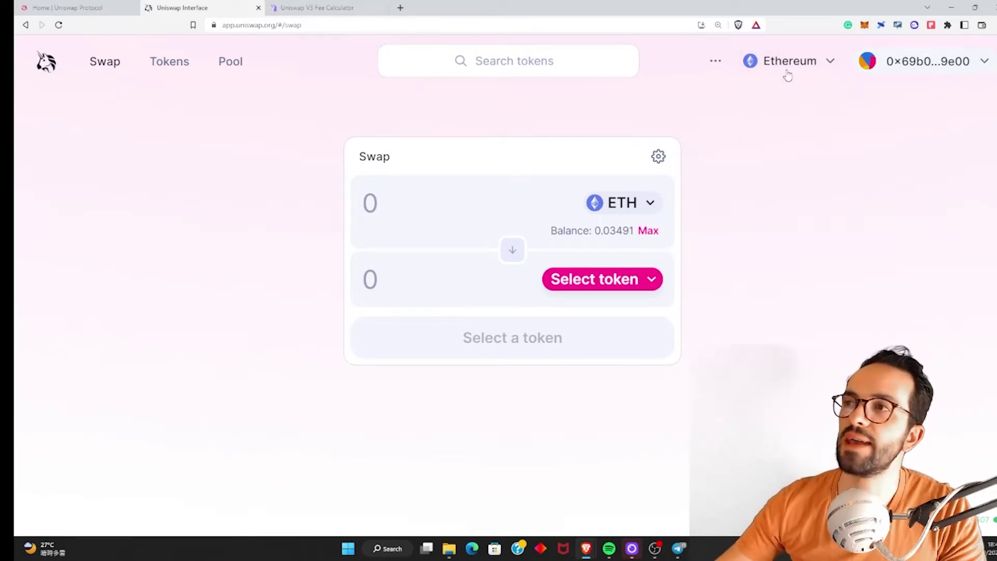
{"action": "left_click", "coordinate": [814, 55]}
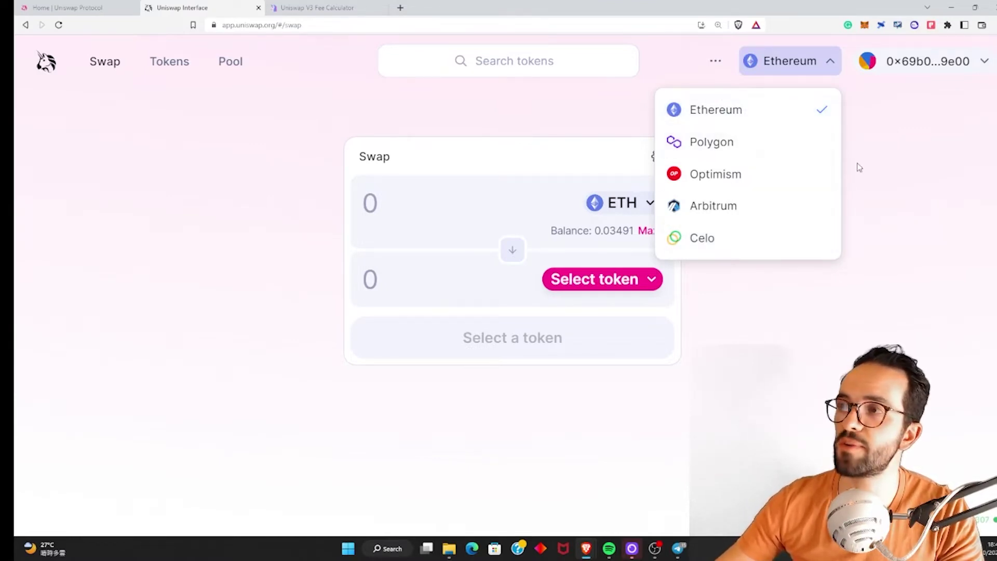
{"action": "left_click", "coordinate": [729, 182]}
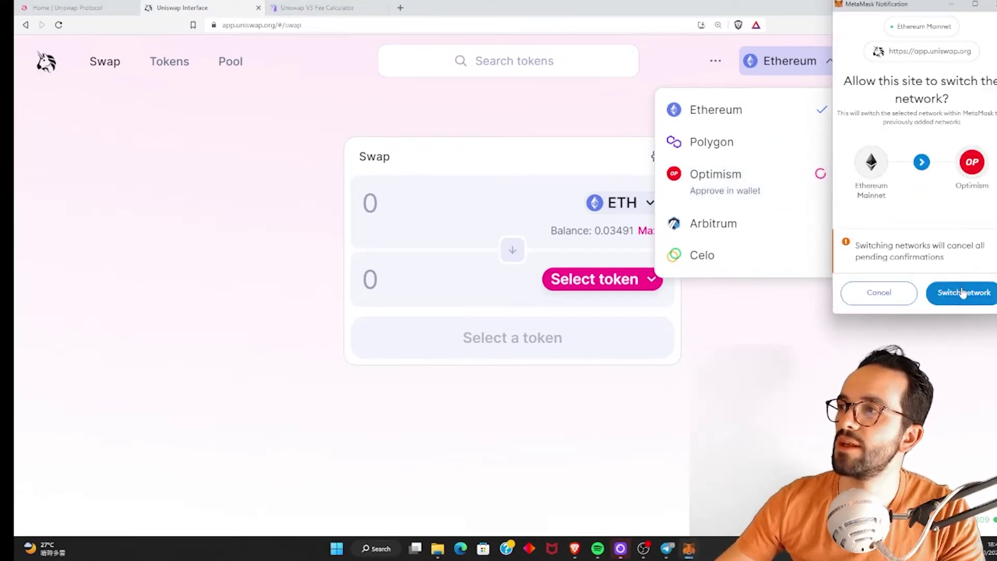
{"action": "left_click", "coordinate": [957, 291]}
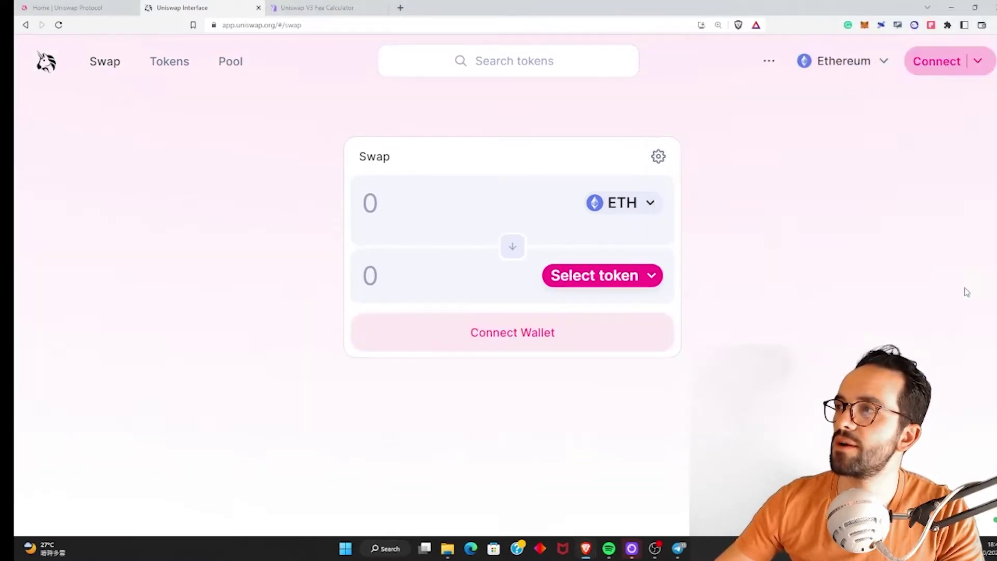
- Check the wallet's balance of 0.0349 ETH
{"action": "left_click", "coordinate": [865, 26]}
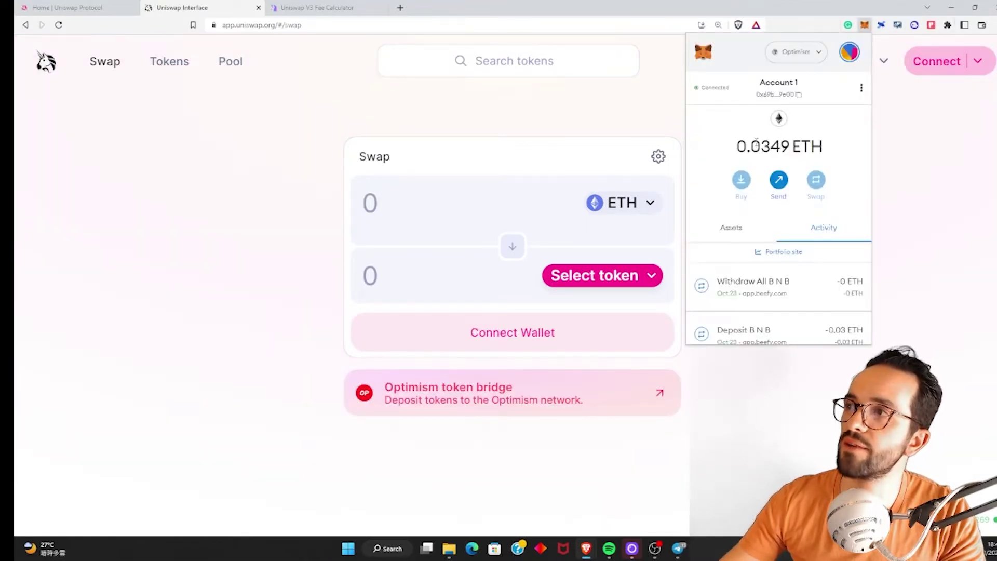
{"action": "left_click_drag", "start_coordinate": [738, 149], "coordinate": [830, 153]}
{"action": "left_click", "coordinate": [850, 155]}
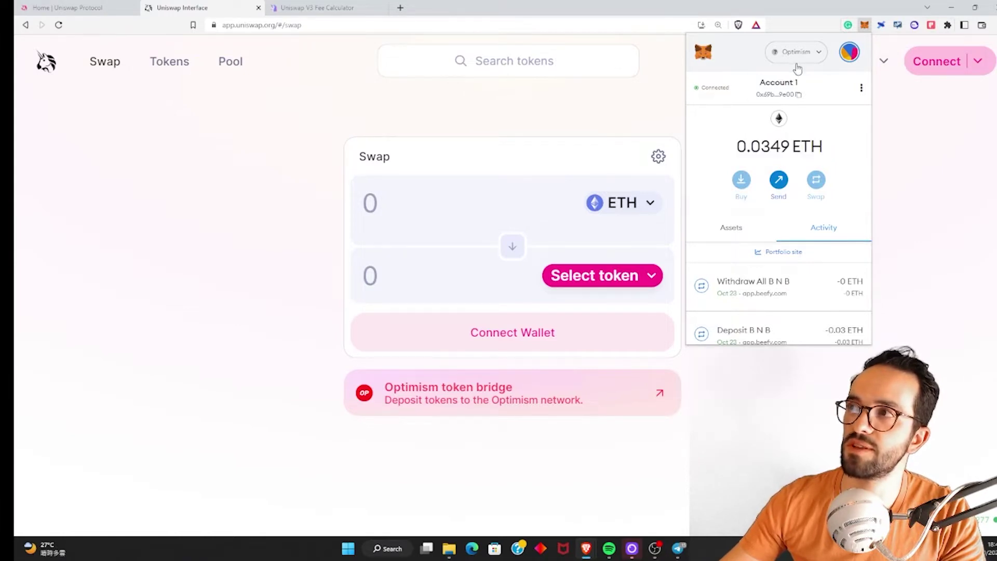
- Enter 0.025 ETH to swap and choose USDC as the token to receive
{"action": "left_click", "coordinate": [509, 210]}
{"action": "type", "text": "0.0"}
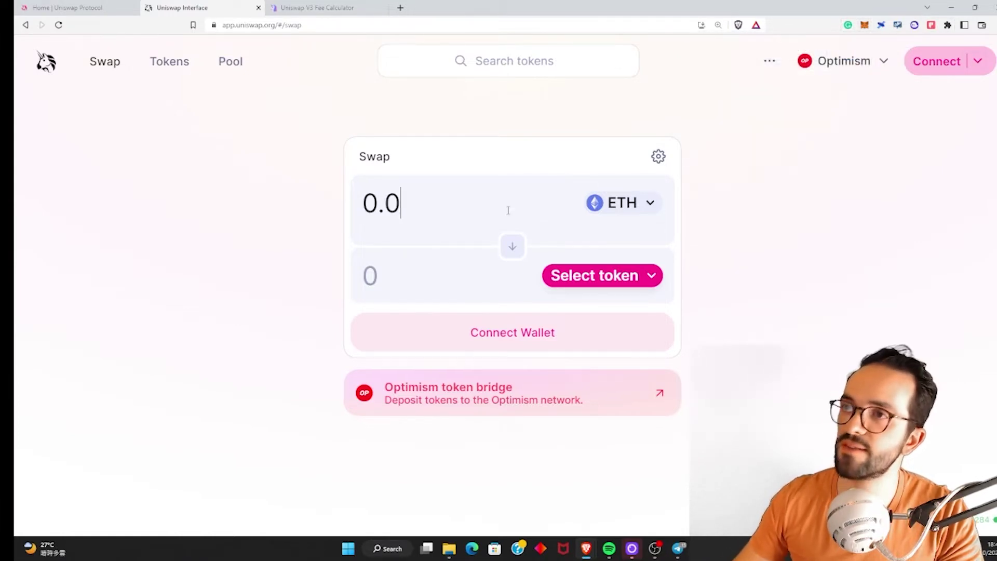
{"action": "type", "text": "25"}
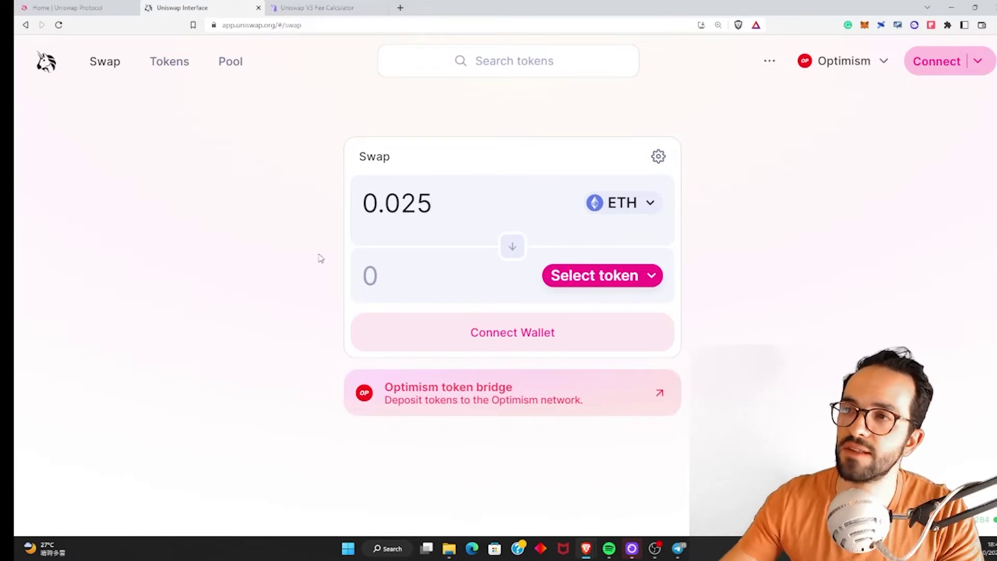
{"action": "left_click", "coordinate": [609, 280]}
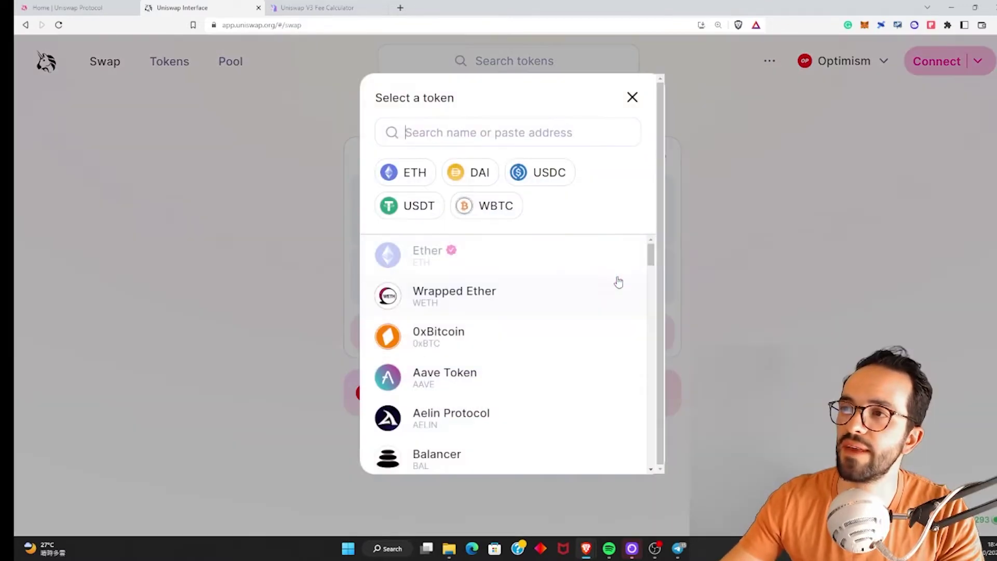
{"action": "left_click", "coordinate": [543, 175]}
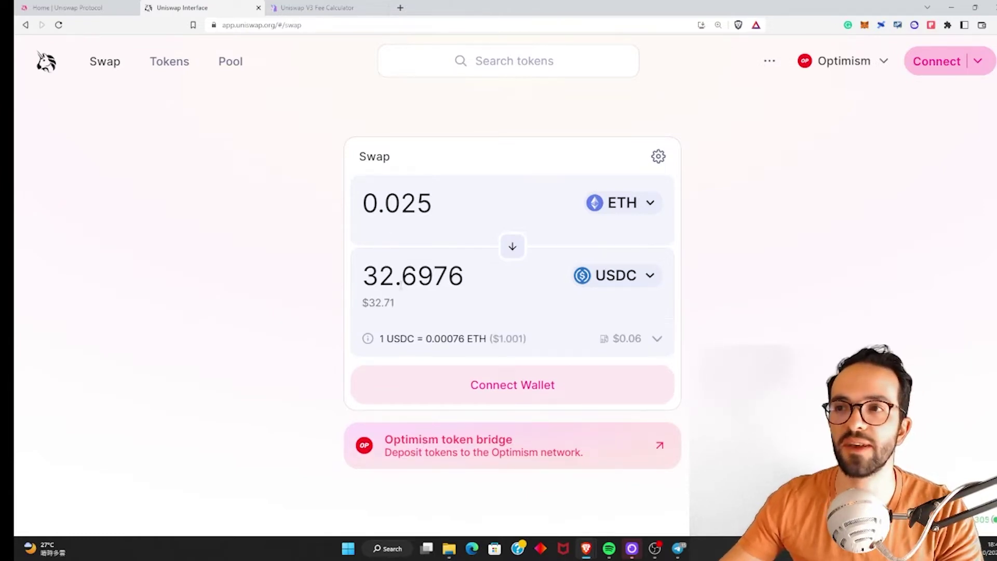
{"action": "left_click_drag", "start_coordinate": [402, 280], "coordinate": [446, 280]}
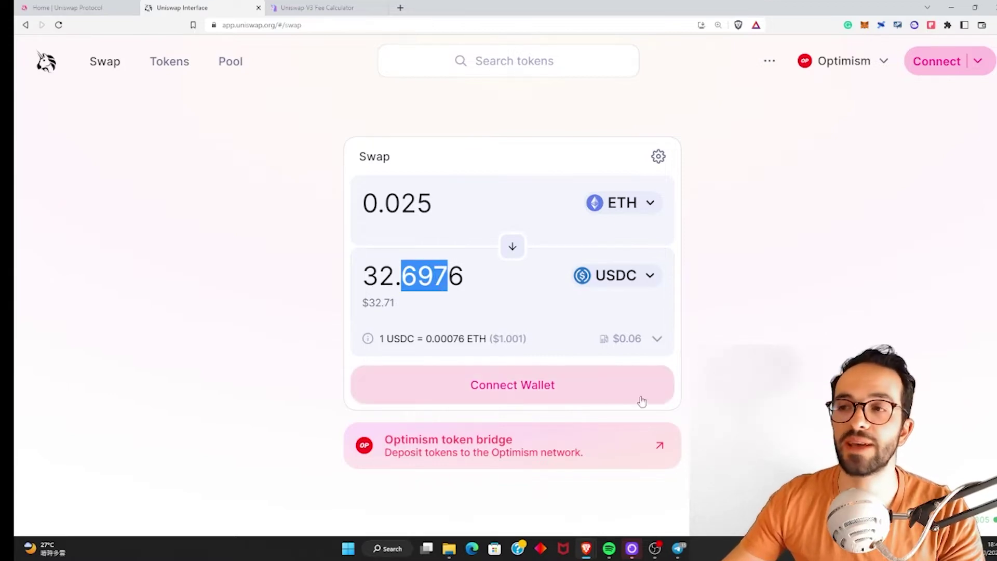
- Connect MetaMask and review the 0.025 ETH to USDC swap
{"action": "left_click", "coordinate": [519, 389]}
{"action": "left_click", "coordinate": [475, 205]}
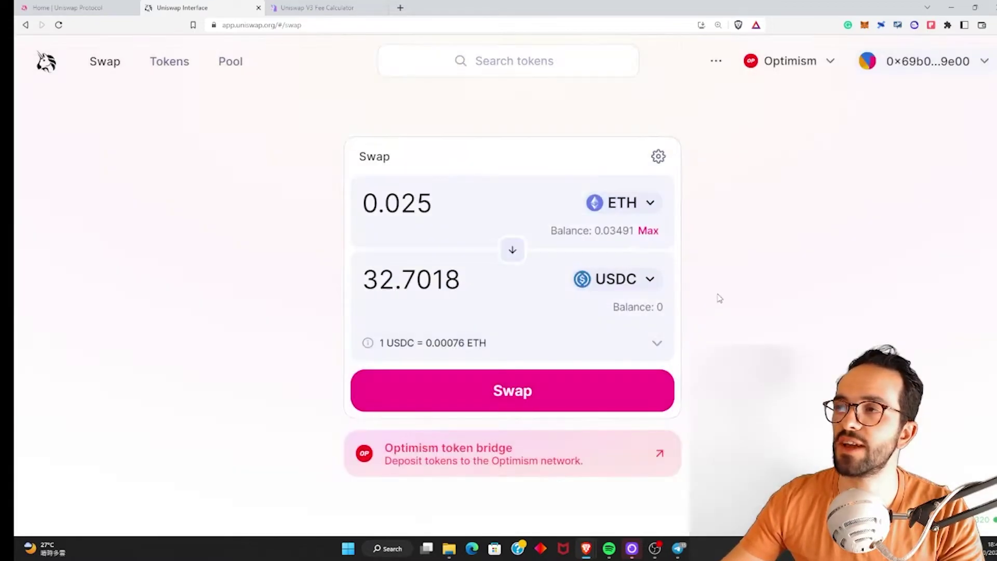
{"action": "left_click", "coordinate": [525, 381]}
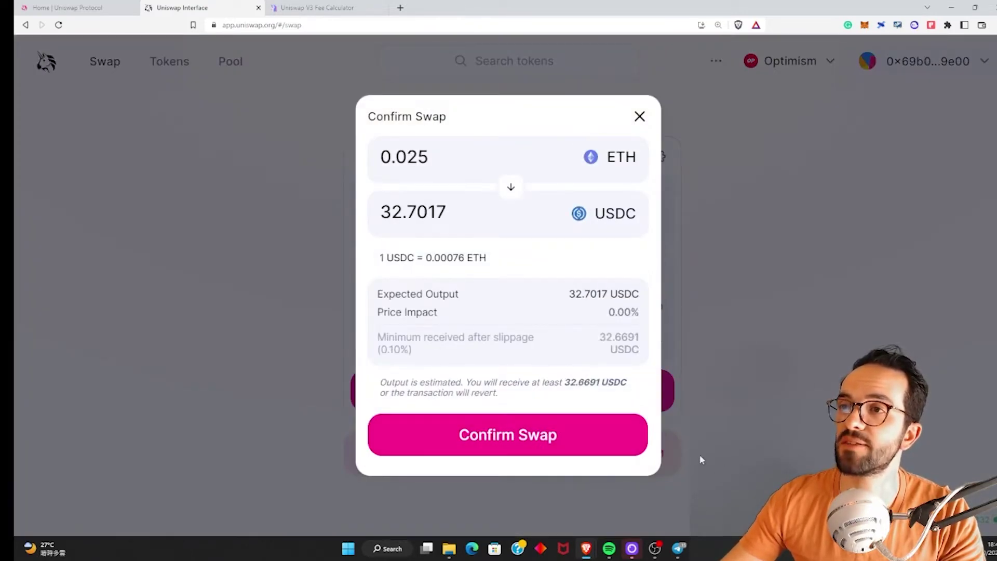
- Cancel the review and change the swap amount to 0.015 ETH
{"action": "left_click", "coordinate": [677, 504]}
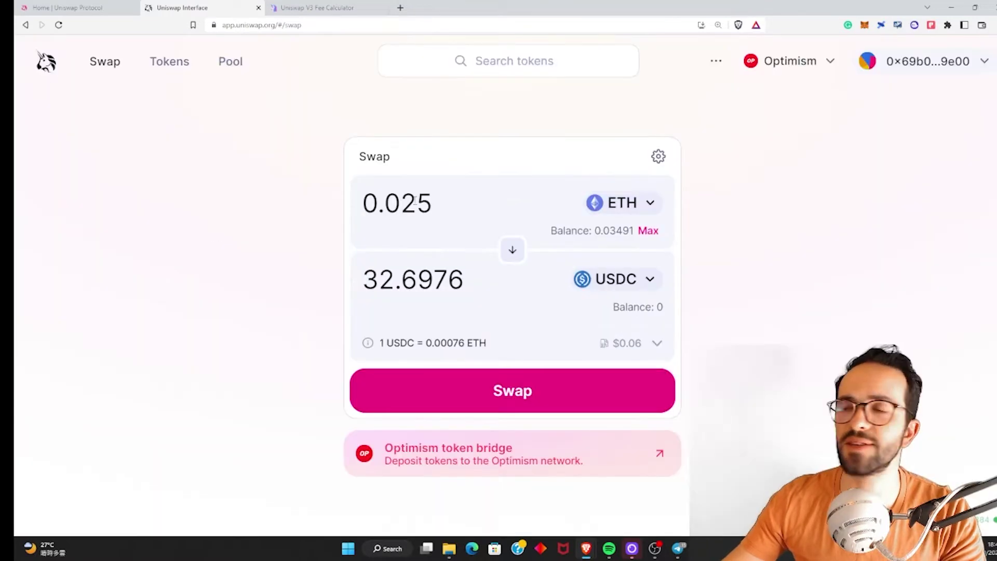
{"action": "left_click_drag", "start_coordinate": [438, 203], "coordinate": [401, 203]}
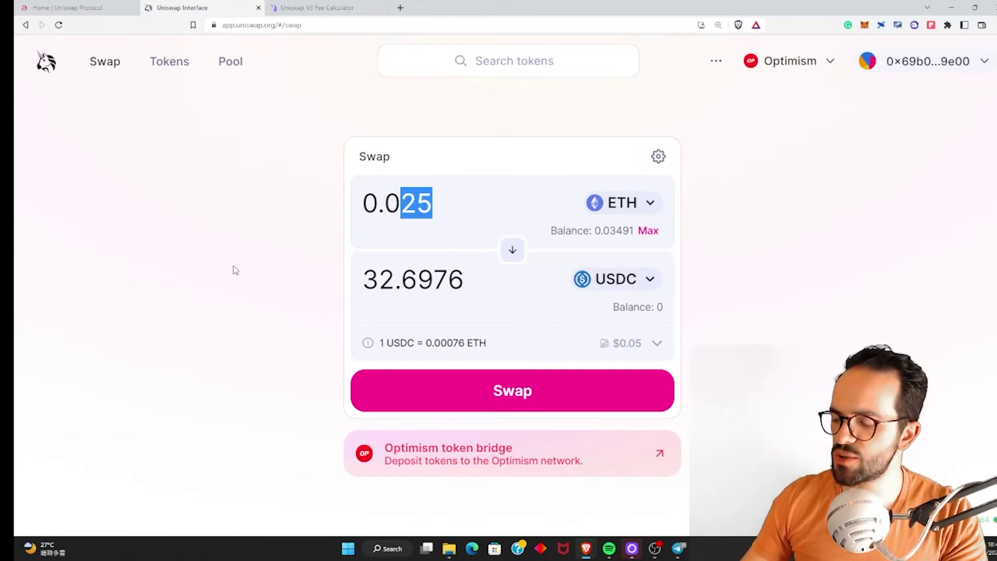
{"action": "type", "text": "15"}
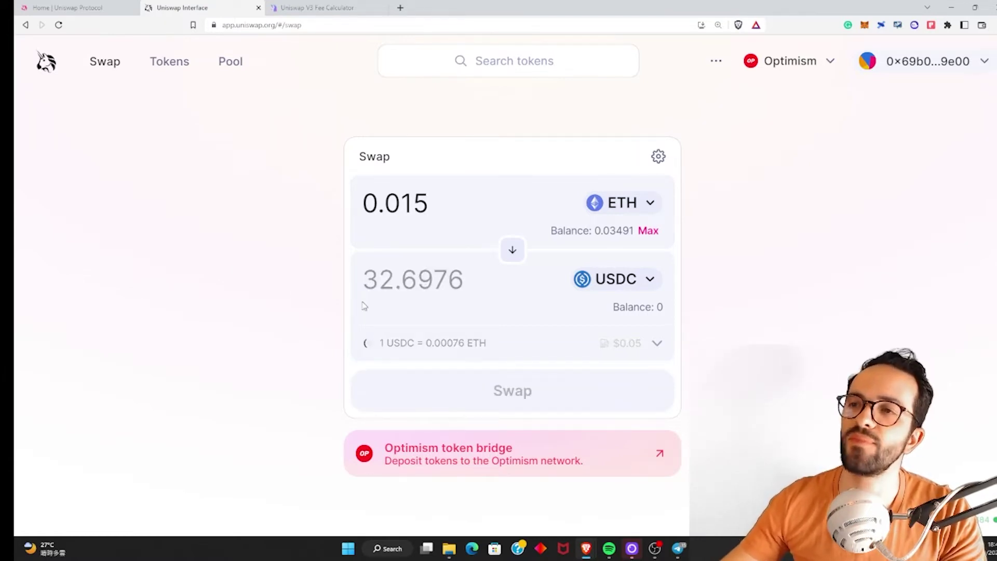
- Confirm the 0.015 ETH swap for about 19.62 USDC and approve it in MetaMask
{"action": "left_click", "coordinate": [529, 408]}
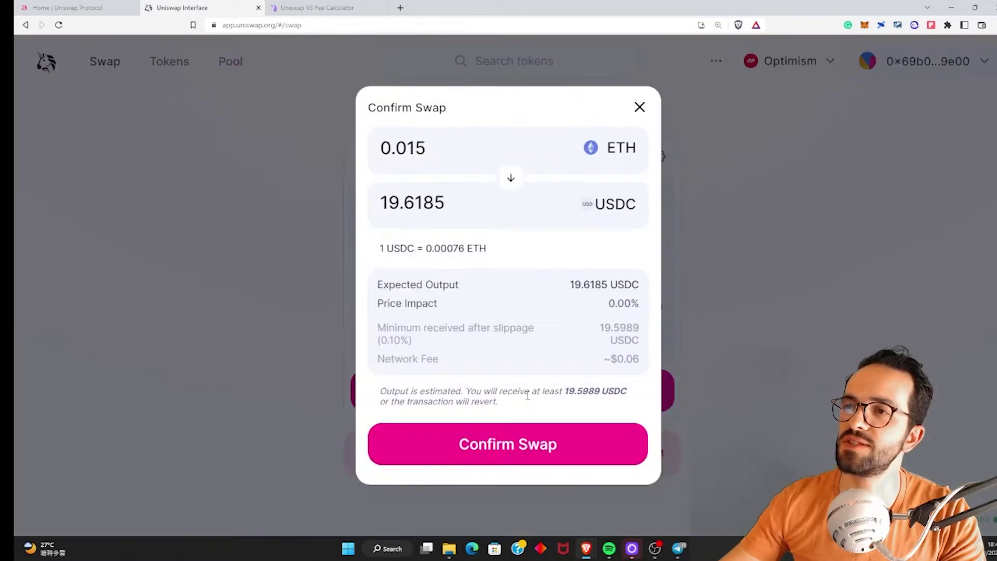
{"action": "left_click", "coordinate": [502, 446]}
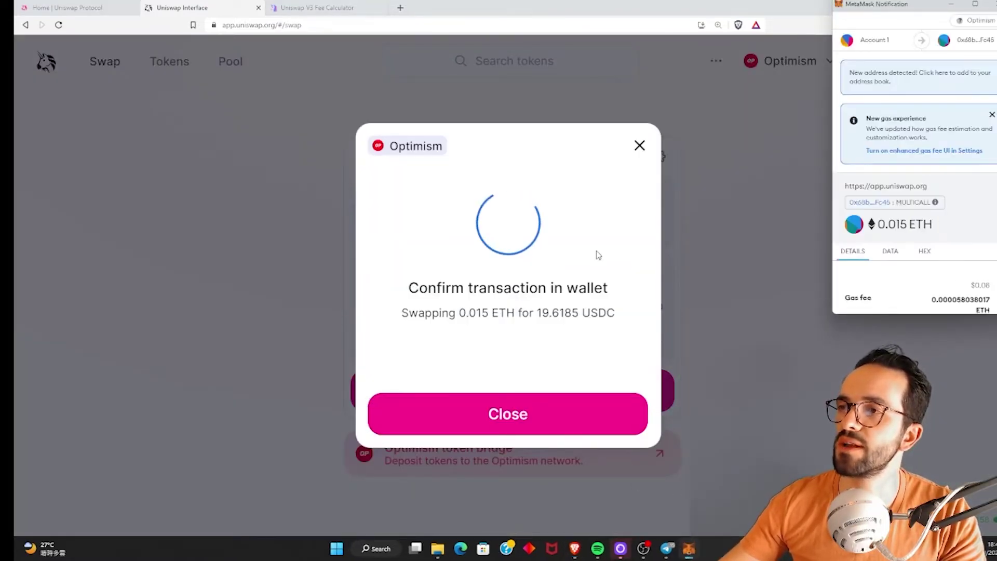
{"action": "scroll", "coordinate": [977, 255], "scroll_direction": "down", "scroll_amount": 3}
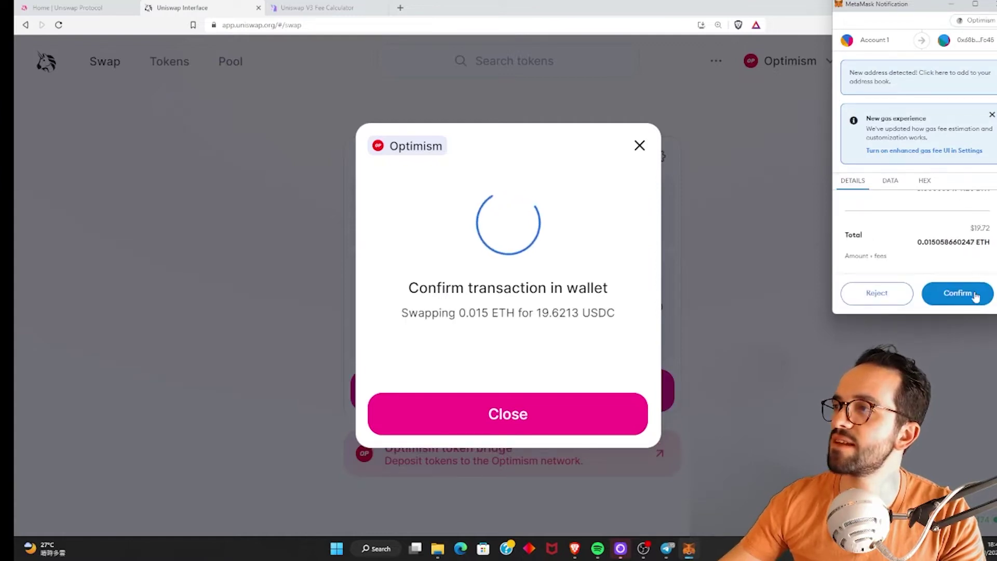
{"action": "scroll", "coordinate": [972, 295], "scroll_direction": "up", "scroll_amount": 3}
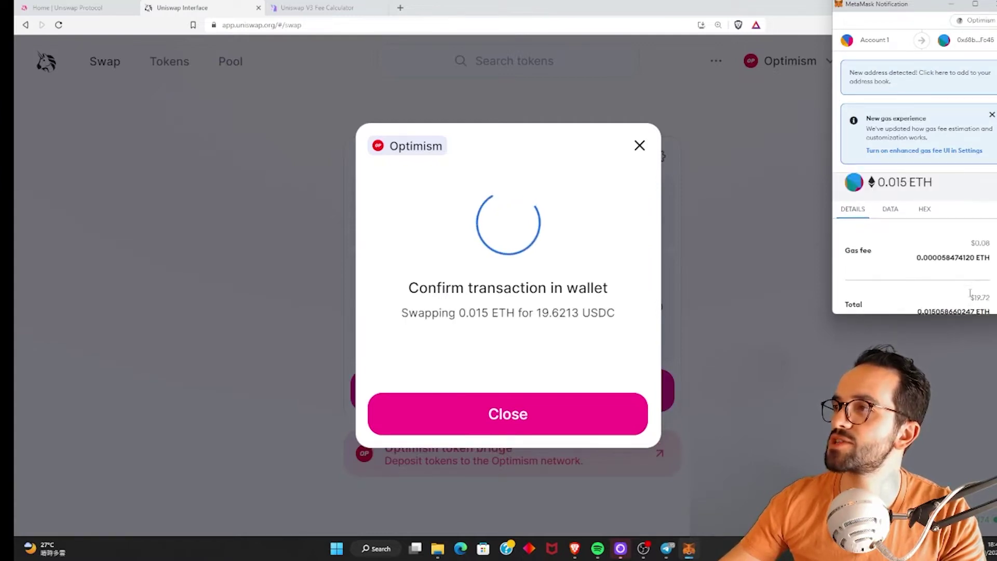
{"action": "scroll", "coordinate": [970, 292], "scroll_direction": "up", "scroll_amount": 1}
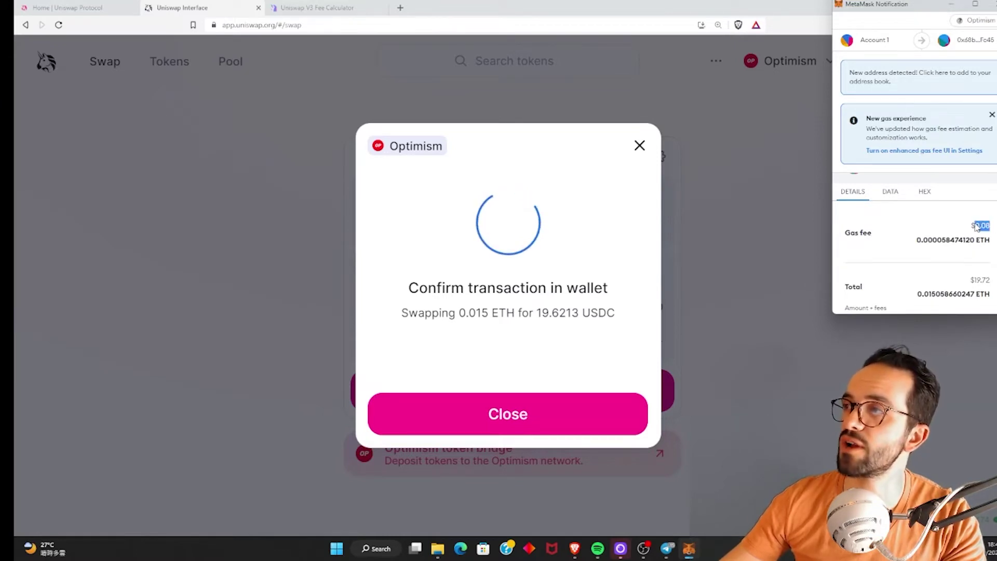
{"action": "scroll", "coordinate": [961, 239], "scroll_direction": "down", "scroll_amount": 3}
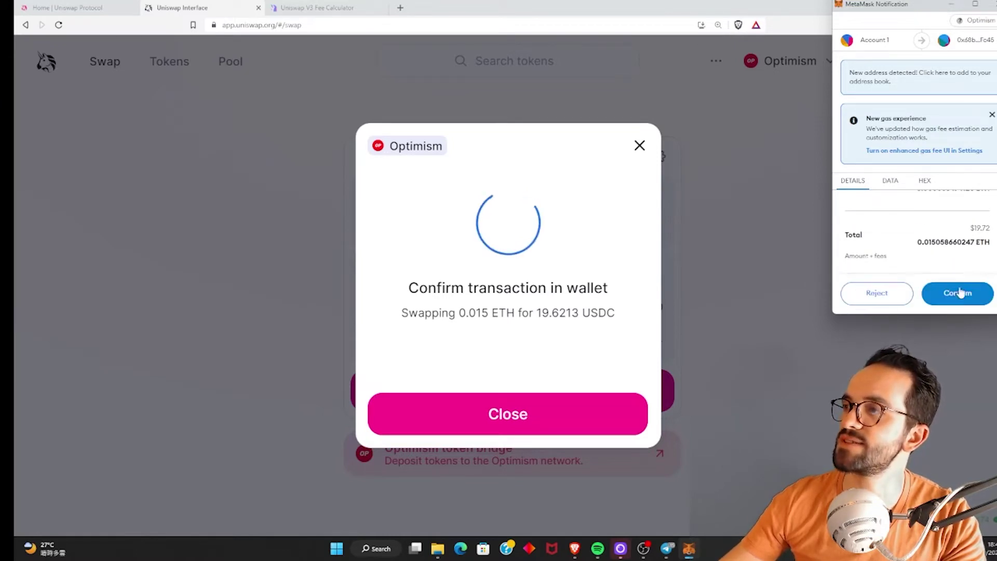
{"action": "left_click", "coordinate": [959, 292]}
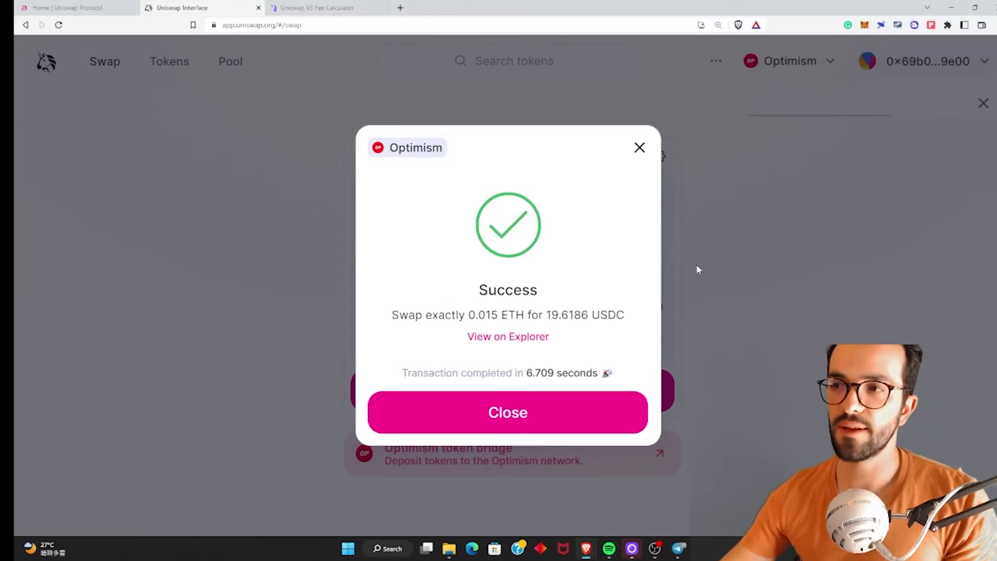
- Dismiss the swap success message and go to the Pools page, briefly trying New Position
{"action": "left_click", "coordinate": [947, 282]}
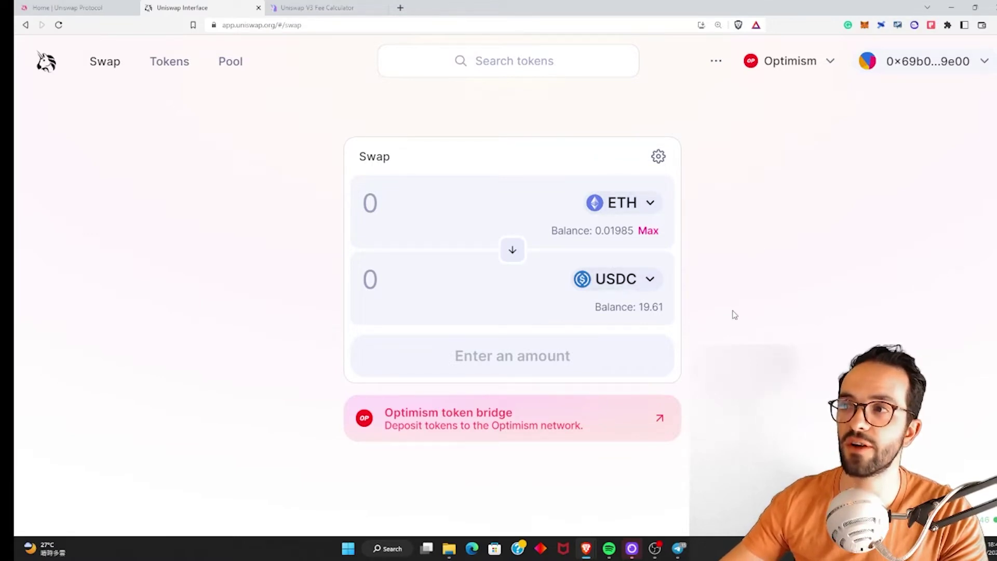
{"action": "left_click", "coordinate": [235, 68]}
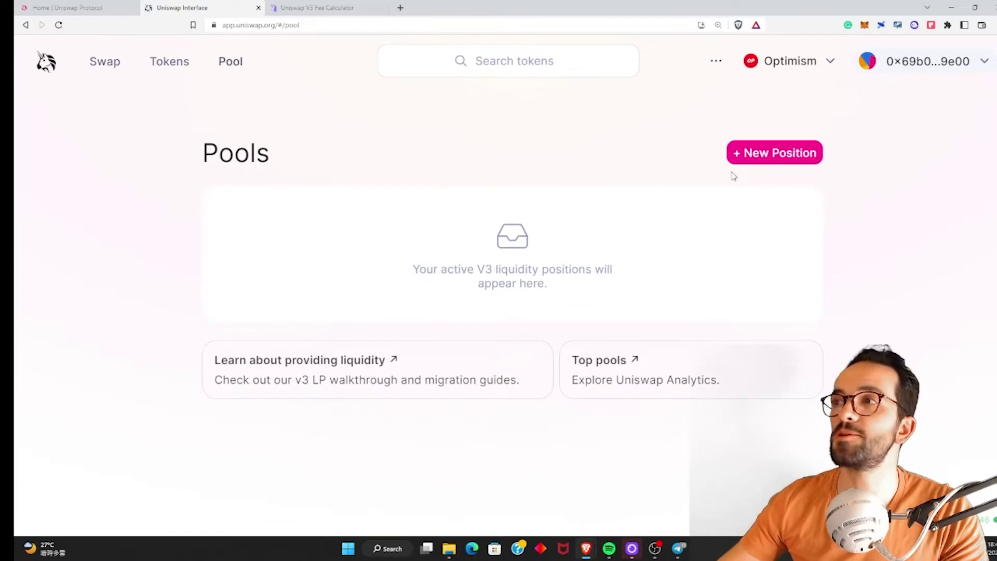
{"action": "left_click", "coordinate": [787, 153]}
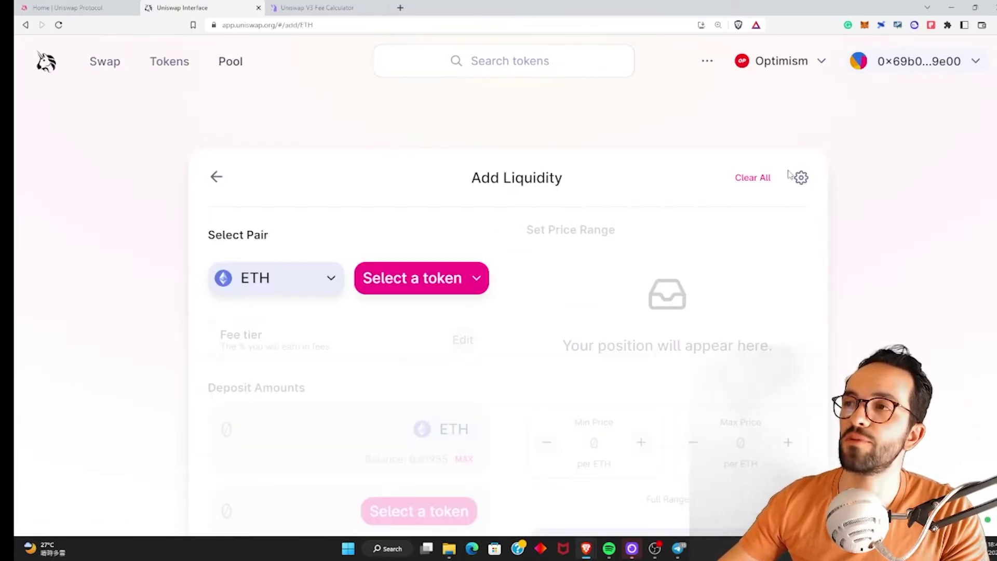
{"action": "left_click", "coordinate": [232, 67]}
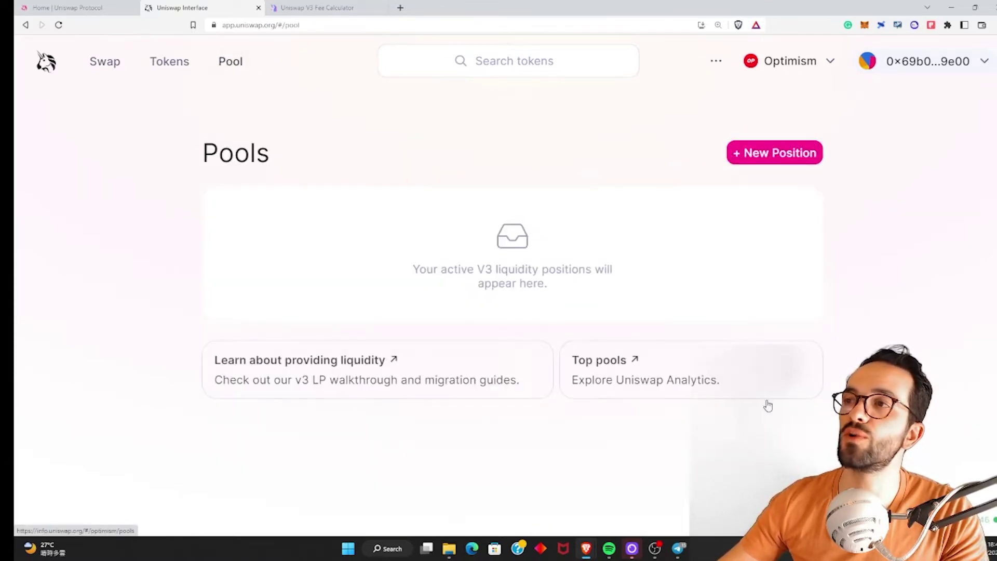
- Open the top pools analytics and confirm WETH/USDC 0.05% leads Optimism TVL at $10.76m
{"action": "left_click", "coordinate": [631, 376]}
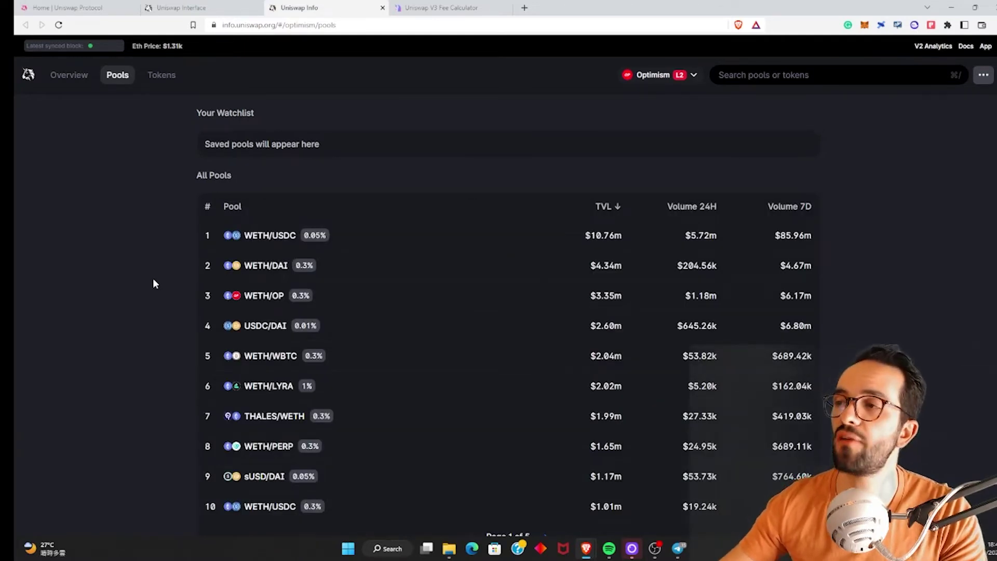
{"action": "scroll", "coordinate": [152, 278], "scroll_direction": "down", "scroll_amount": 1}
{"action": "key", "text": "ctrl+plus"}
{"action": "key", "text": "ctrl+plus"}
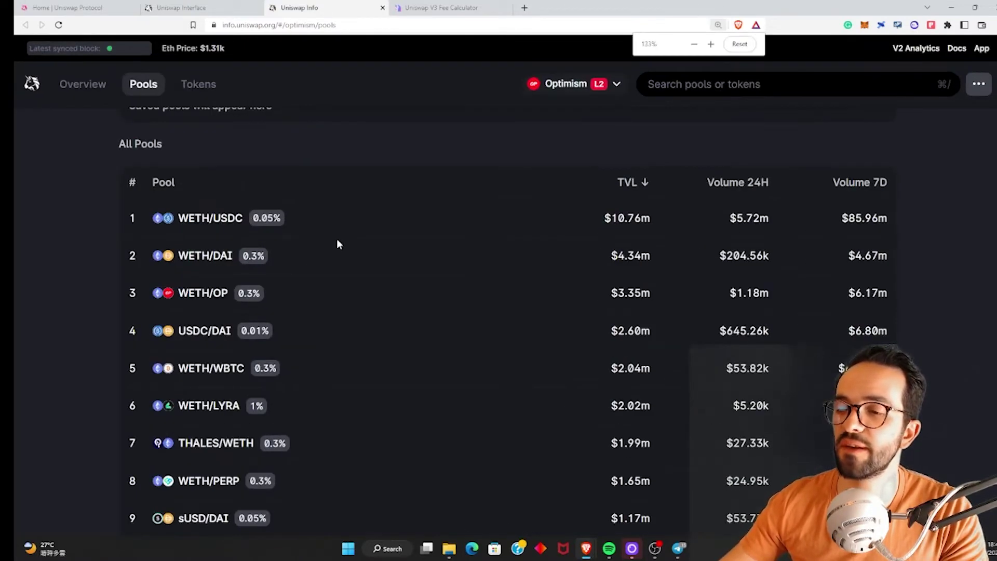
{"action": "scroll", "coordinate": [316, 242], "scroll_direction": "down", "scroll_amount": 1}
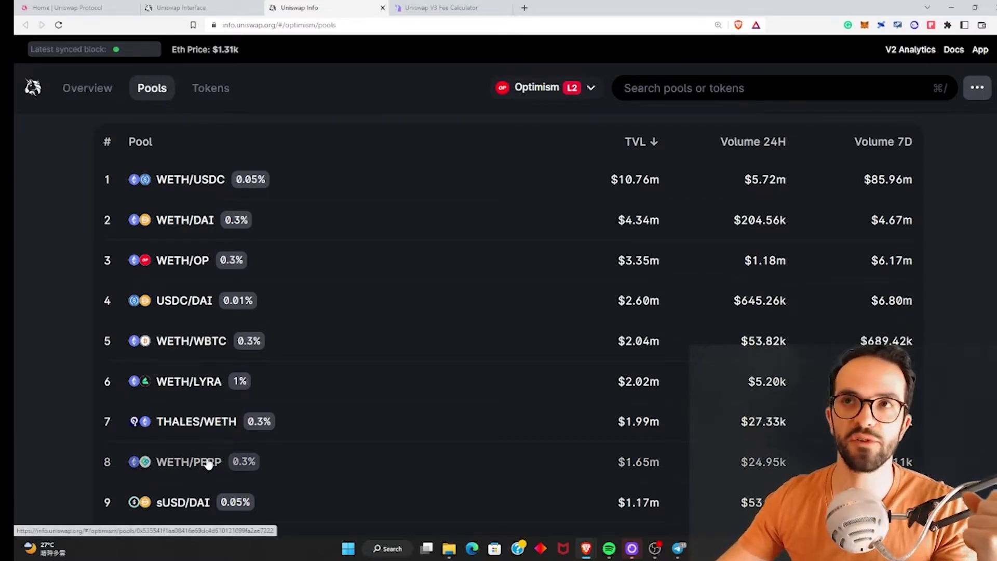
{"action": "scroll", "coordinate": [208, 464], "scroll_direction": "up", "scroll_amount": 3}
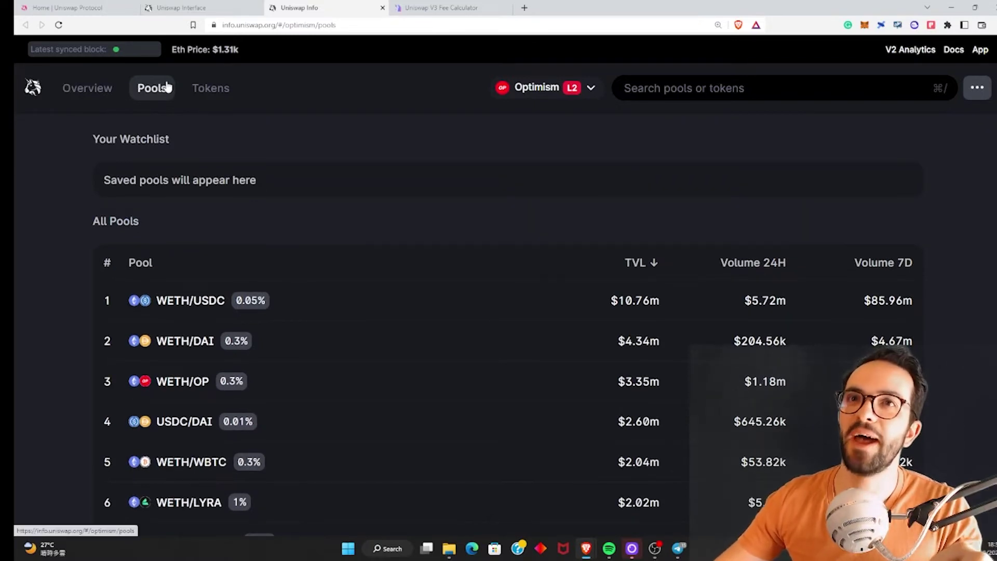
- Start a new position pairing ETH with USDC at the 0.05% fee tier
{"action": "left_click", "coordinate": [208, 7]}
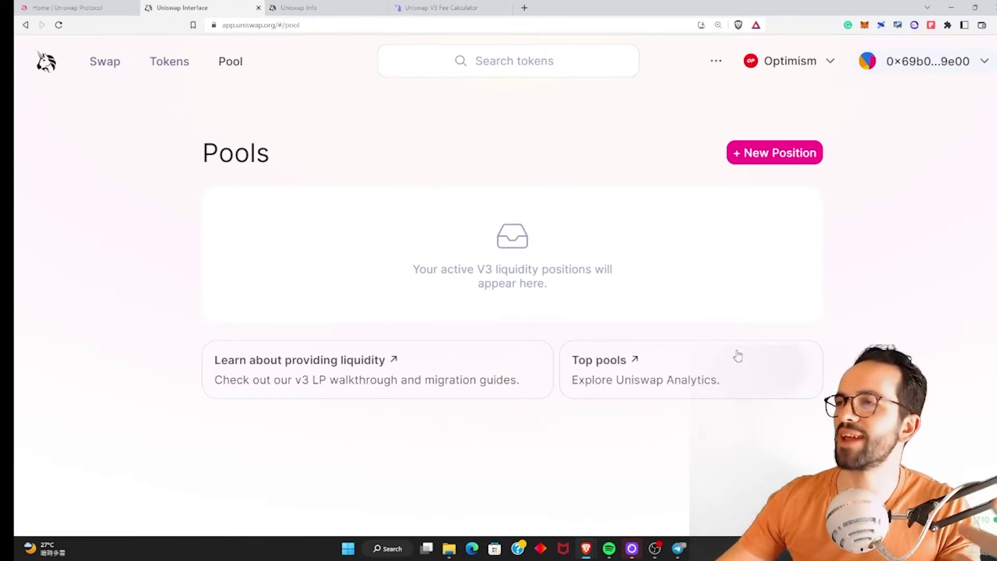
{"action": "left_click", "coordinate": [776, 153]}
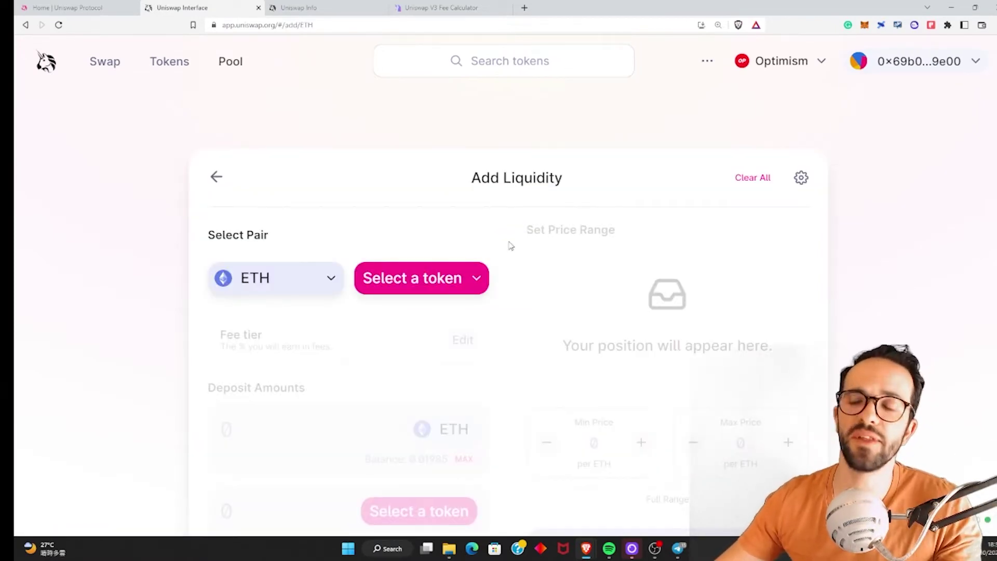
{"action": "scroll", "coordinate": [60, 326], "scroll_direction": "down", "scroll_amount": 1}
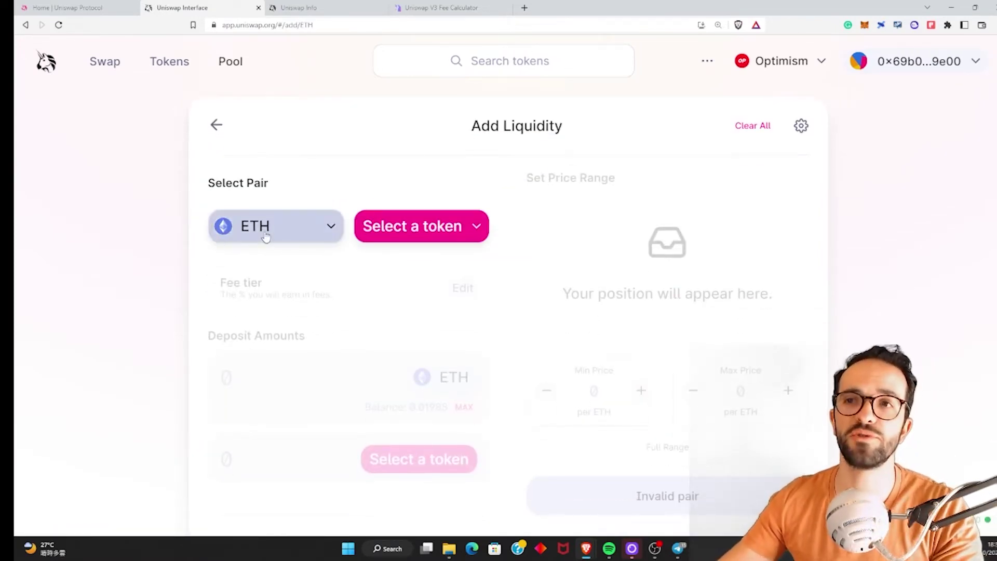
{"action": "left_click", "coordinate": [437, 233]}
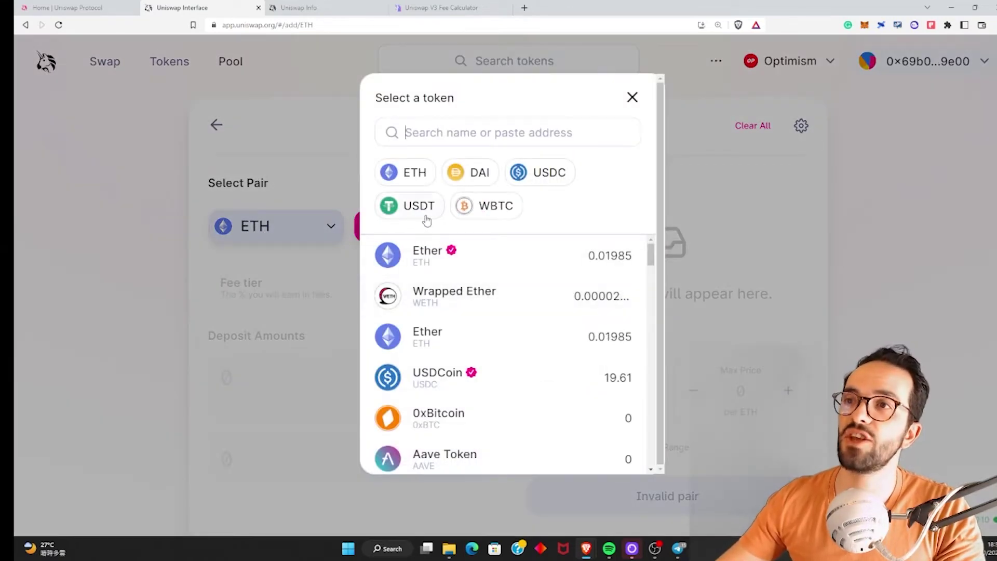
{"action": "left_click", "coordinate": [534, 177]}
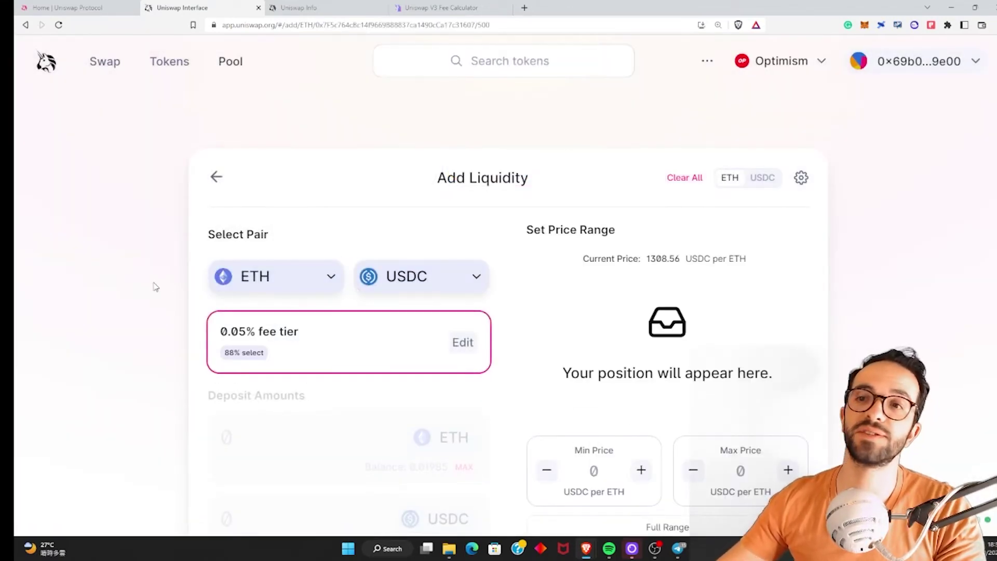
{"action": "scroll", "coordinate": [155, 287], "scroll_direction": "down", "scroll_amount": 2}
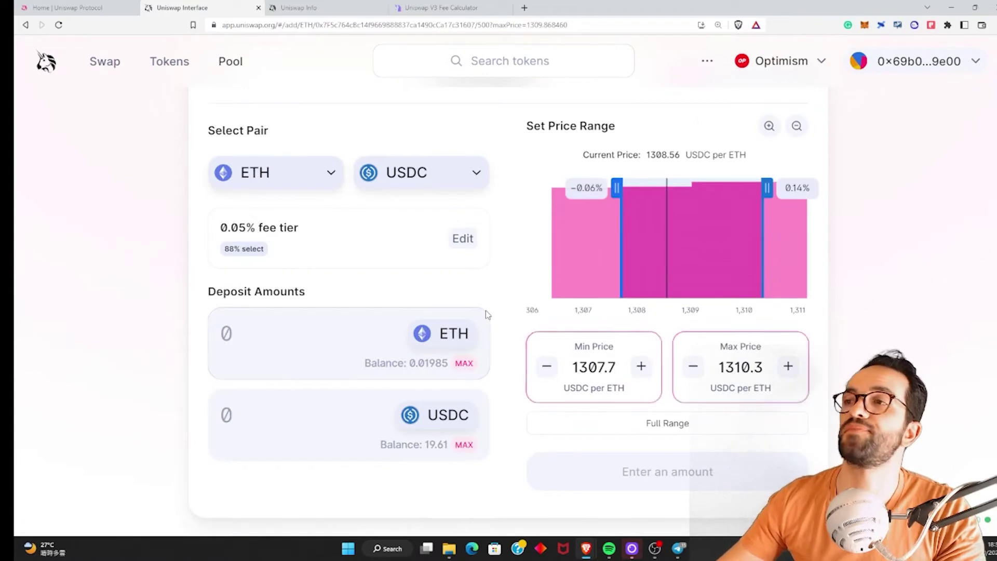
{"action": "left_click", "coordinate": [462, 238]}
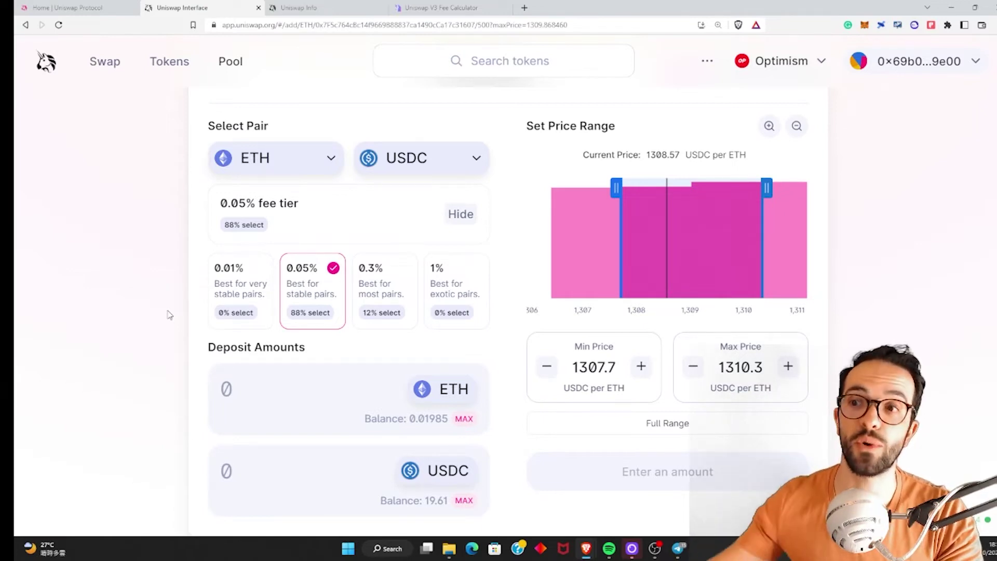
- Set the range to Full Range, then cap the maximum price at 2000.2 USDC per ETH
{"action": "left_click_drag", "start_coordinate": [615, 200], "coordinate": [540, 200]}
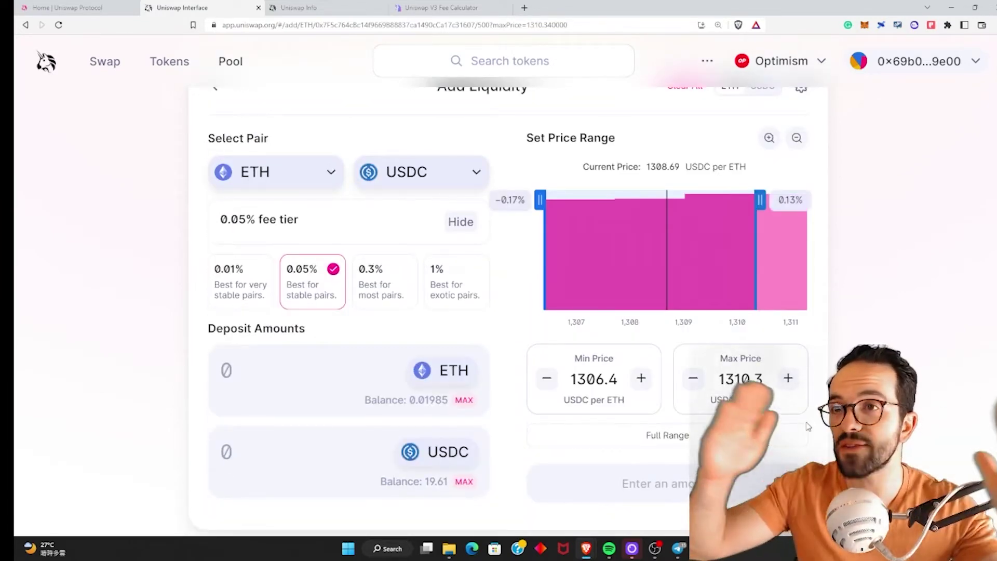
{"action": "left_click", "coordinate": [690, 438]}
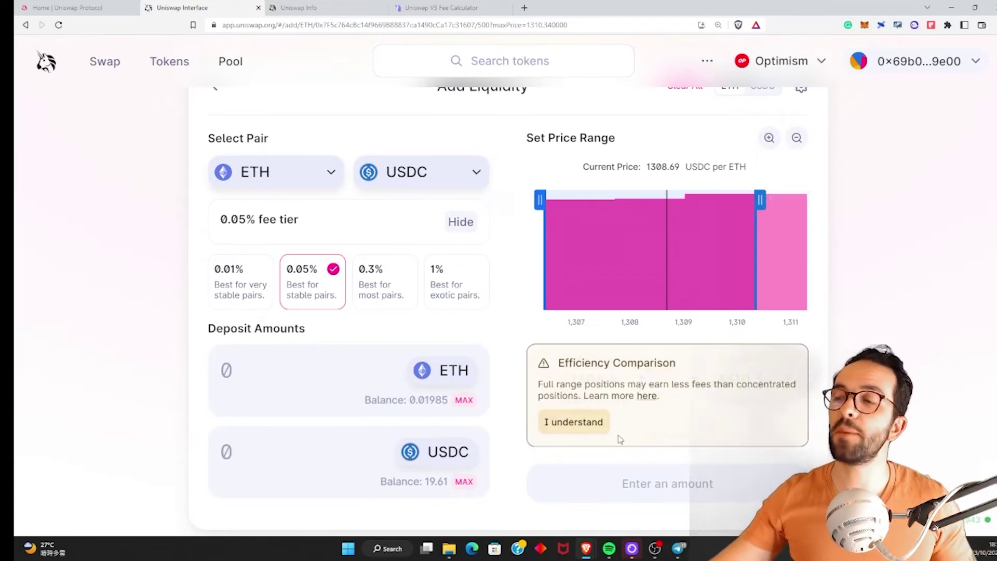
{"action": "left_click", "coordinate": [575, 423]}
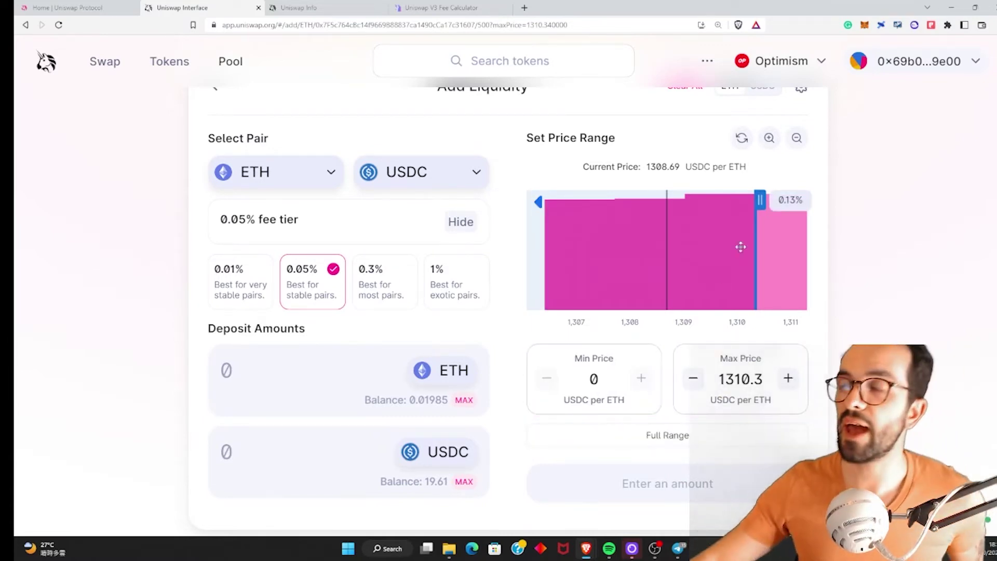
{"action": "left_click_drag", "start_coordinate": [781, 214], "coordinate": [848, 214]}
{"action": "left_click_drag", "start_coordinate": [763, 379], "coordinate": [702, 383]}
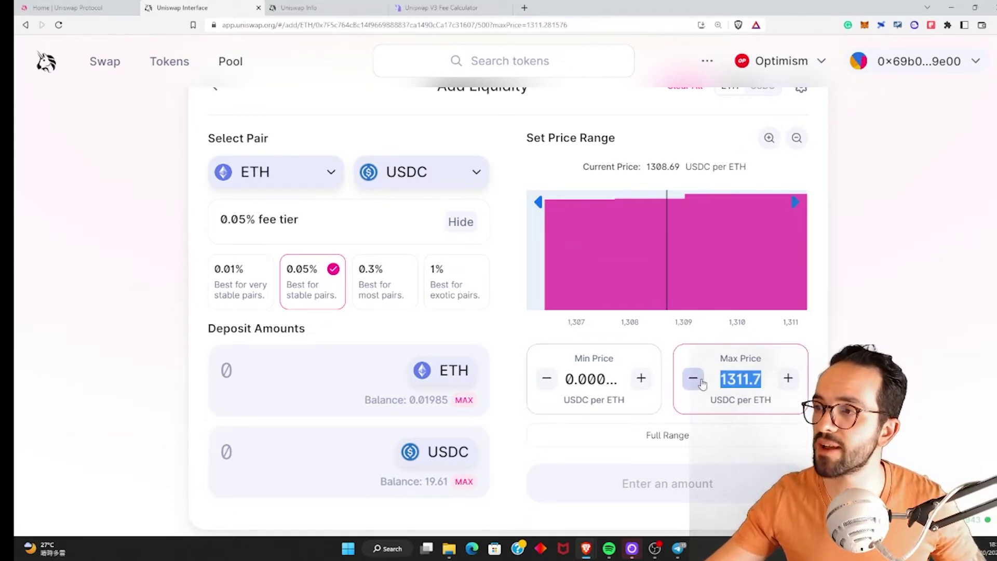
{"action": "type", "text": "2000"}
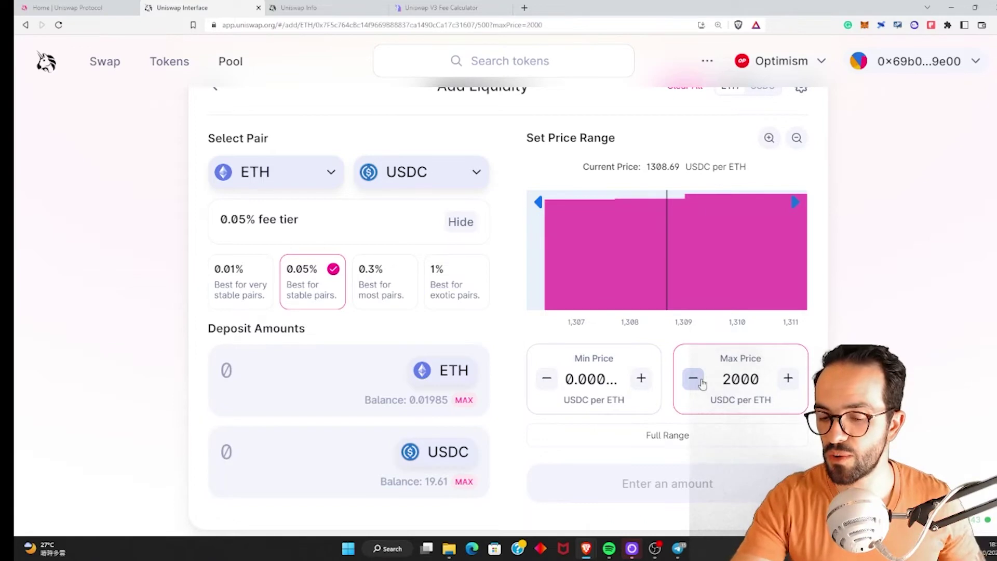
{"action": "left_click", "coordinate": [701, 383]}
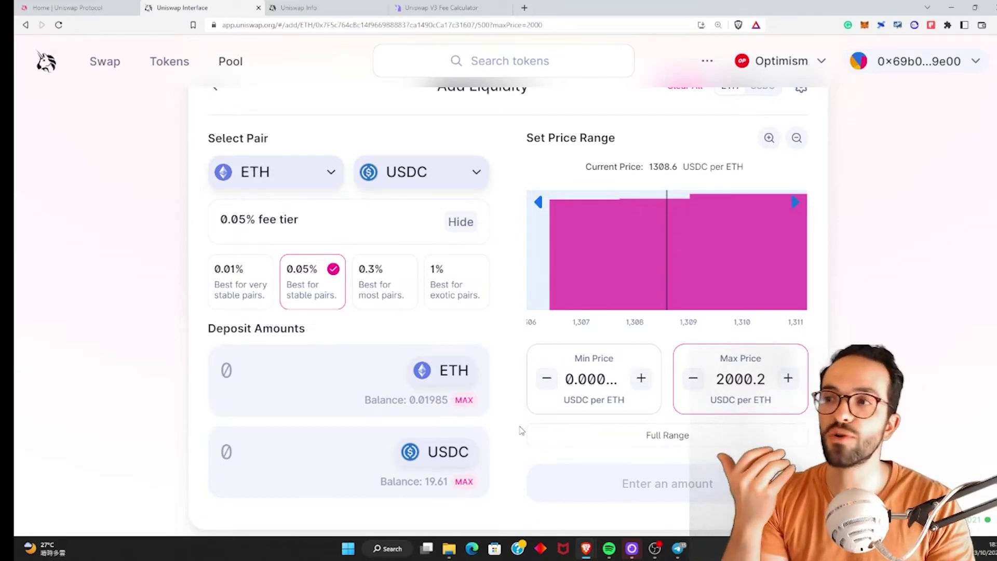
- Enter min price 1307 and max price 1310, around the current 1308.6, giving 1306.4–1310.3
{"action": "double_click", "coordinate": [571, 383]}
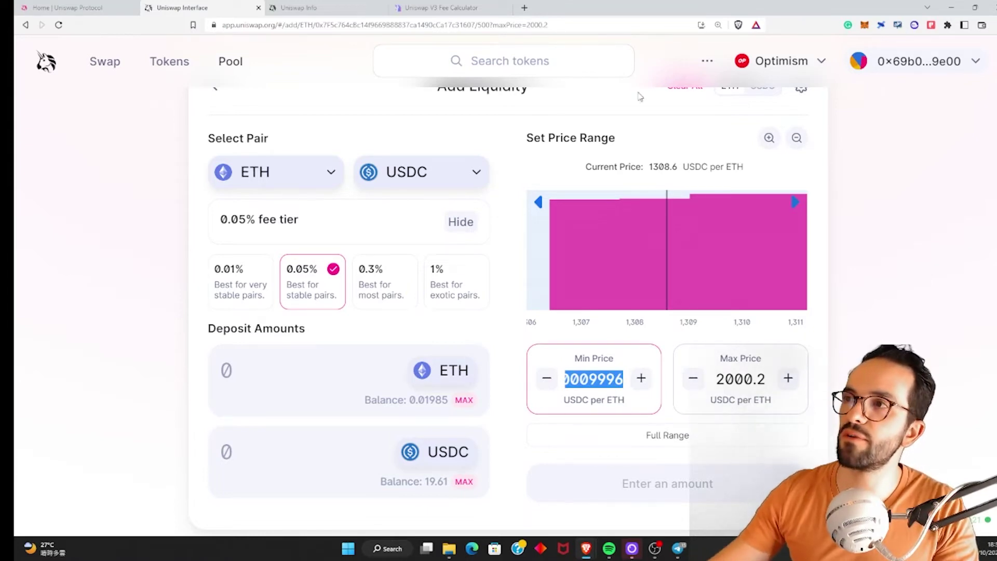
{"action": "double_click", "coordinate": [651, 166]}
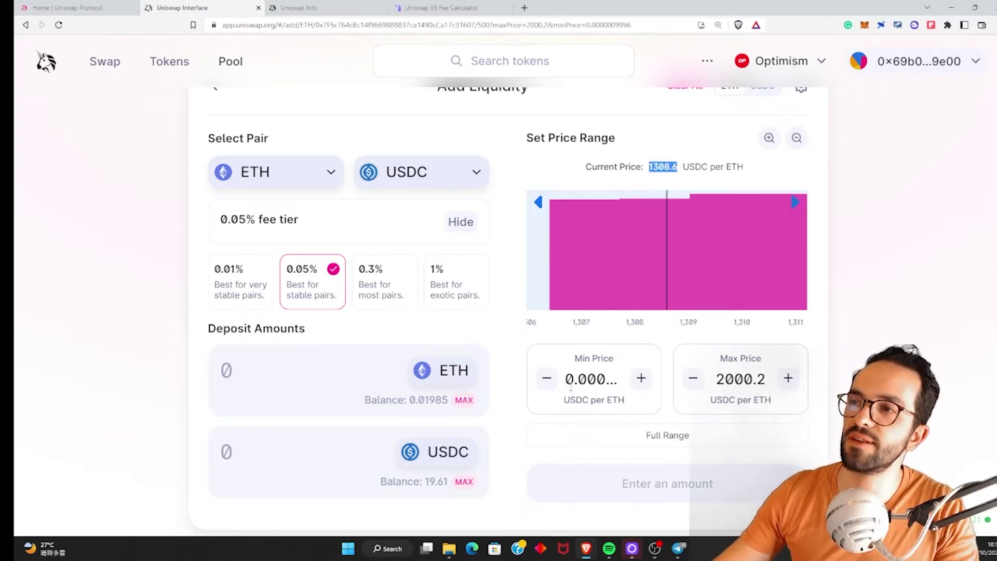
{"action": "left_click_drag", "start_coordinate": [571, 384], "coordinate": [730, 411]}
{"action": "type", "text": "1307"}
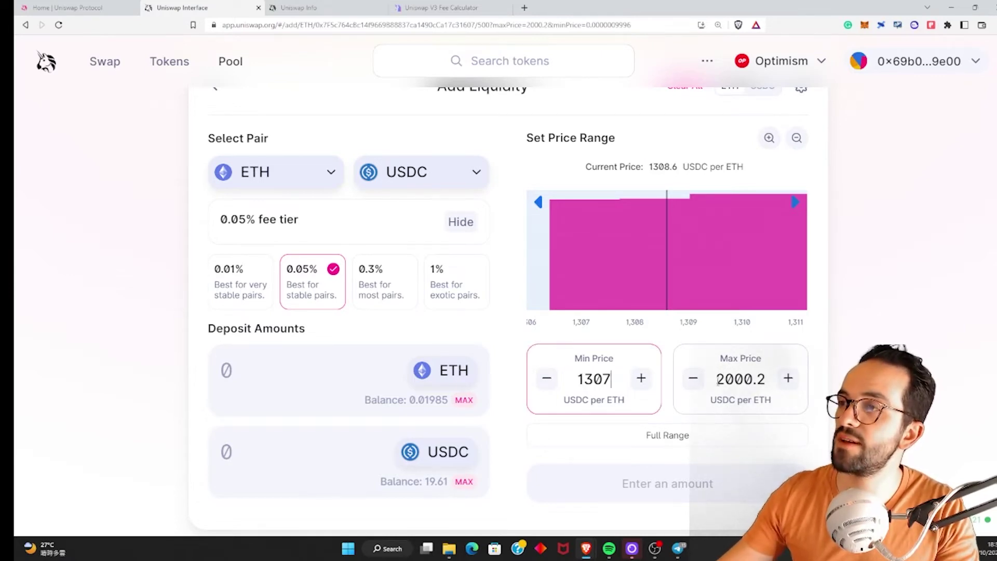
{"action": "left_click_drag", "start_coordinate": [717, 384], "coordinate": [767, 382]}
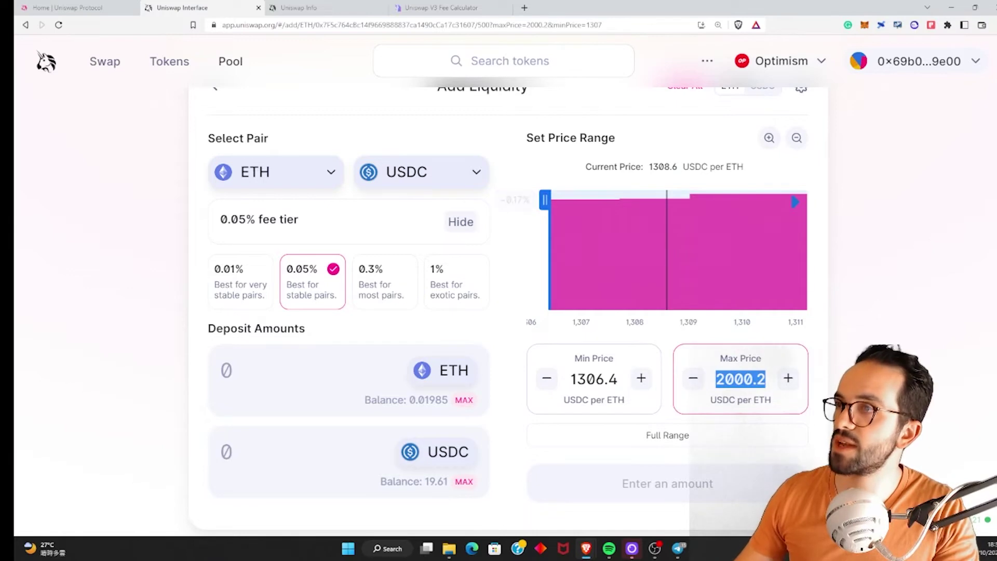
{"action": "type", "text": "1310"}
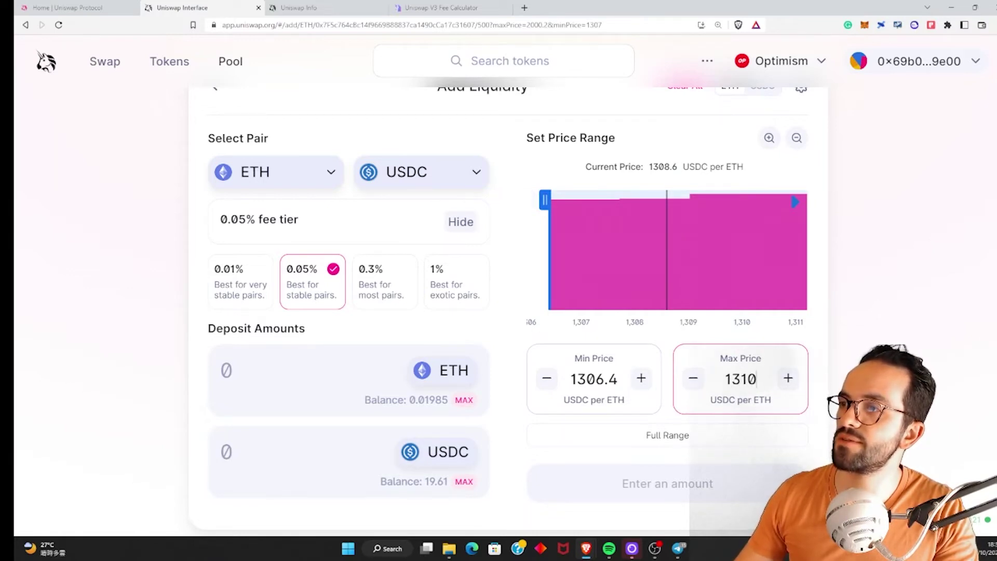
{"action": "left_click", "coordinate": [580, 252]}
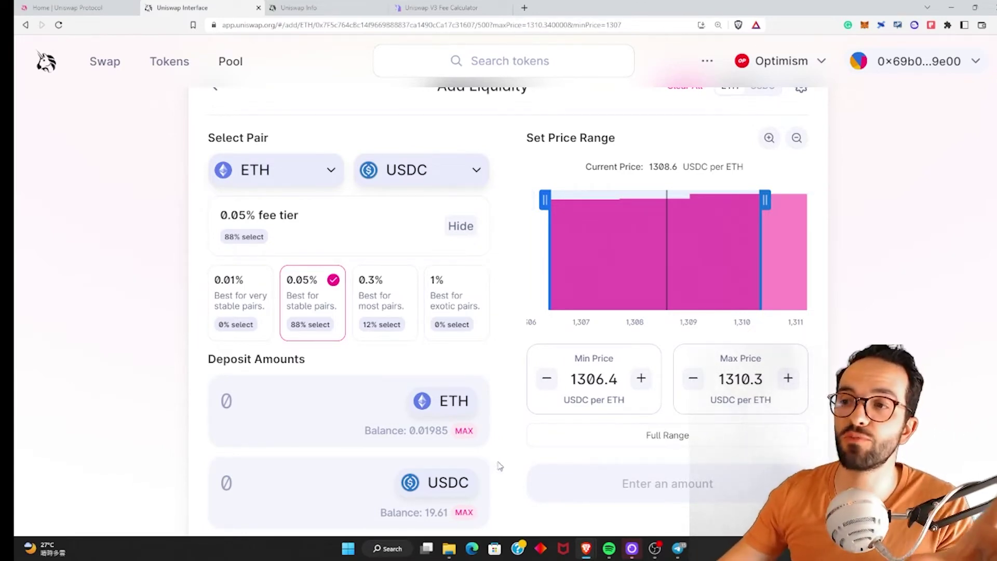
{"action": "scroll", "coordinate": [506, 463], "scroll_direction": "down", "scroll_amount": 2}
{"action": "scroll", "coordinate": [508, 469], "scroll_direction": "up", "scroll_amount": 1}
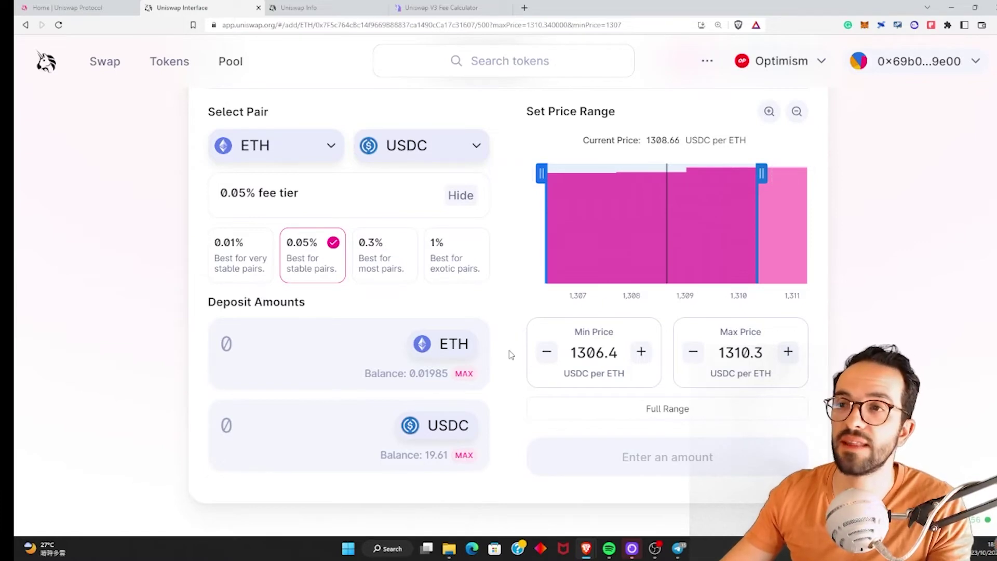
{"action": "scroll", "coordinate": [508, 354], "scroll_direction": "up", "scroll_amount": 1}
- Open the fee calculator, zoom in, and note the 1308 most active price
{"action": "left_click", "coordinate": [442, 8]}
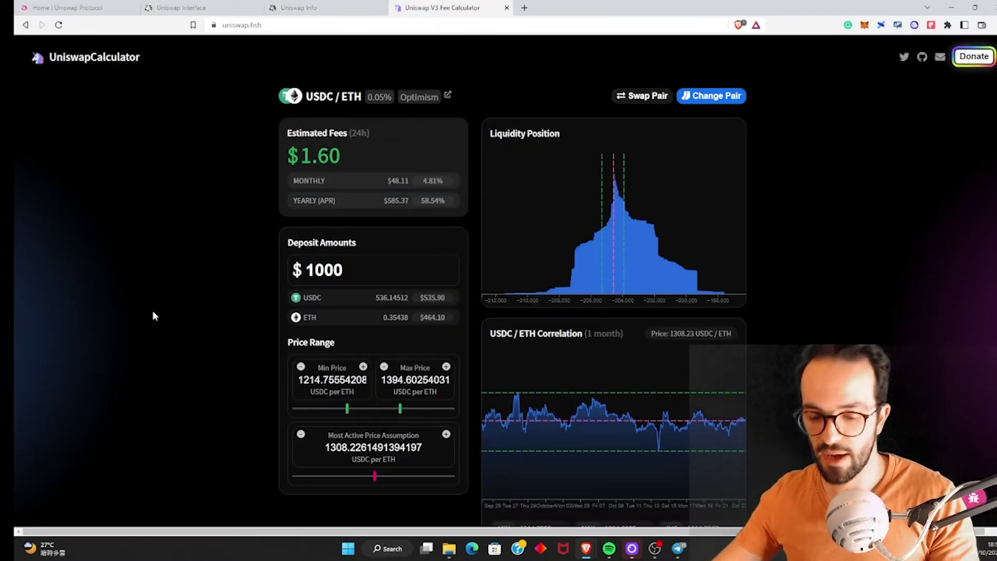
{"action": "key", "text": "ctrl+plus"}
{"action": "key", "text": "ctrl+plus"}
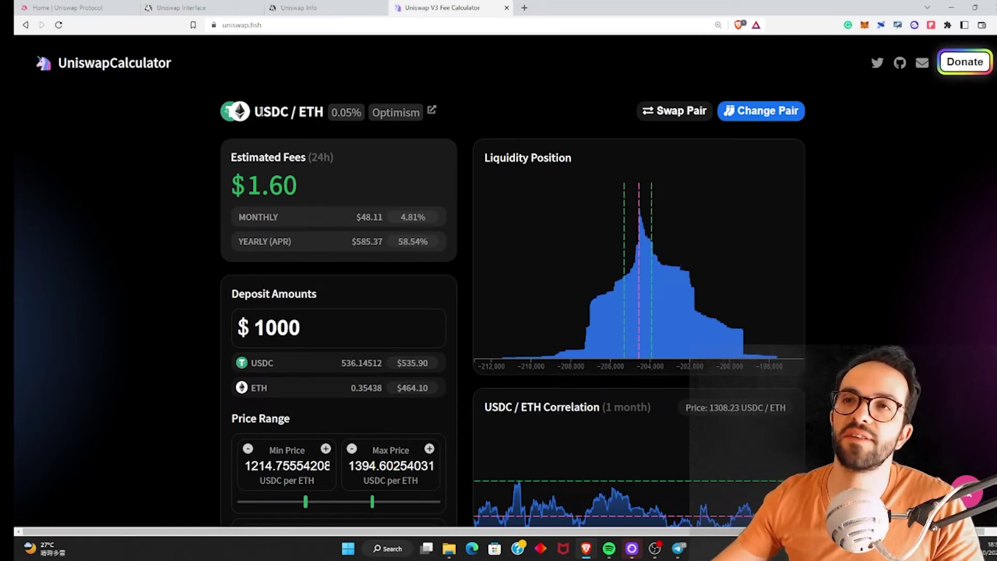
{"action": "mouse_move", "coordinate": [637, 260]}
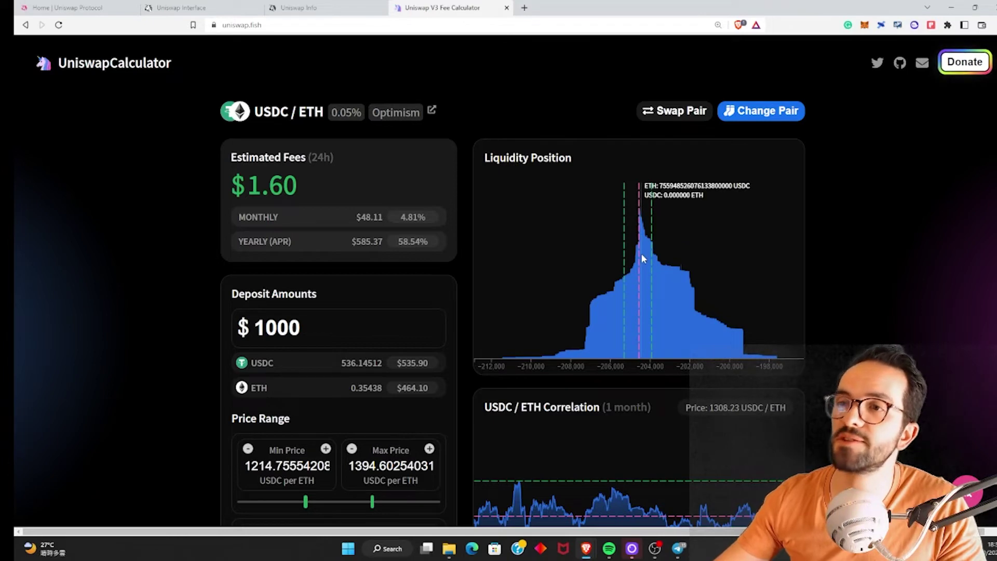
{"action": "scroll", "coordinate": [128, 382], "scroll_direction": "down", "scroll_amount": 2}
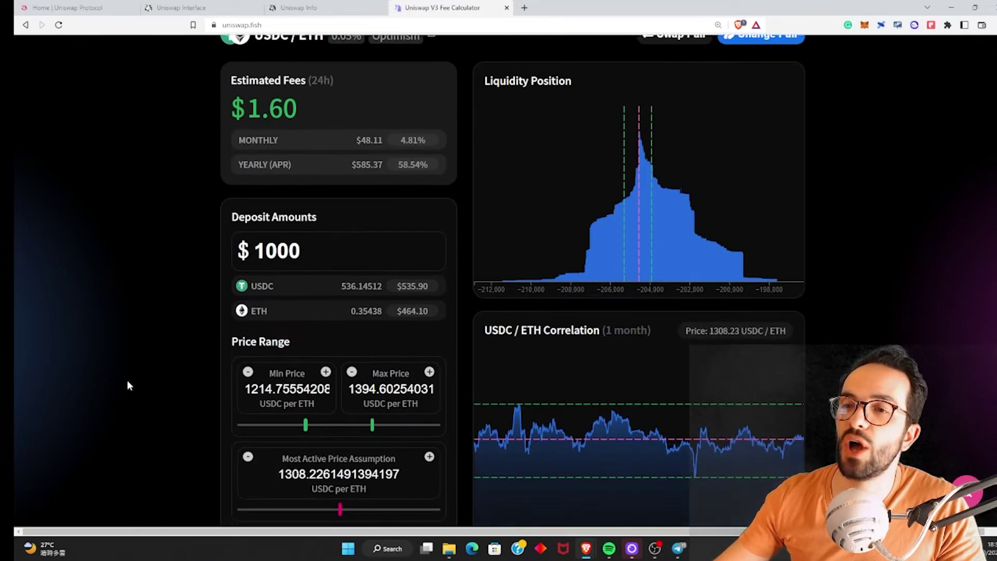
{"action": "left_click_drag", "start_coordinate": [281, 446], "coordinate": [308, 447]}
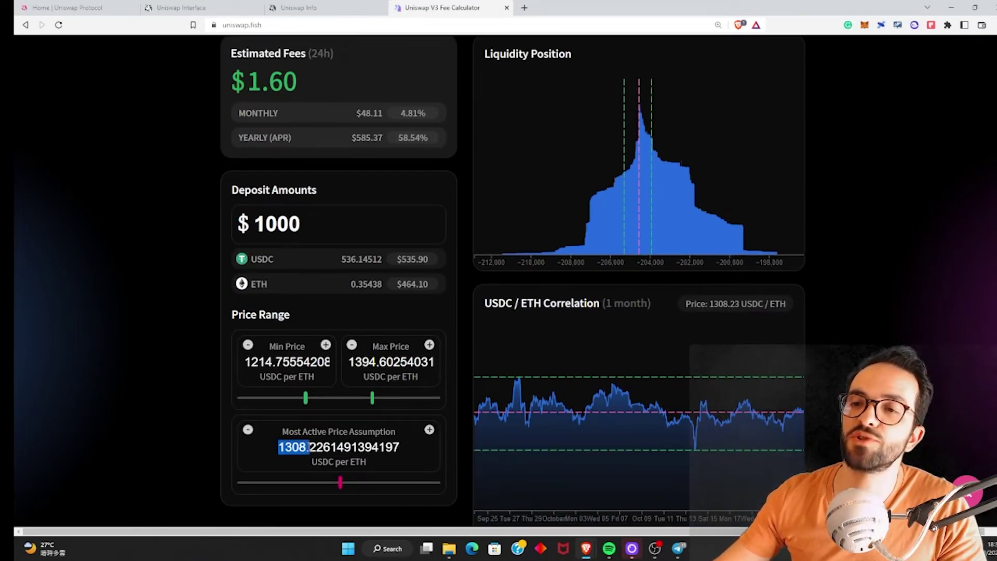
{"action": "left_click", "coordinate": [150, 430]}
{"action": "scroll", "coordinate": [155, 425], "scroll_direction": "up", "scroll_amount": 1}
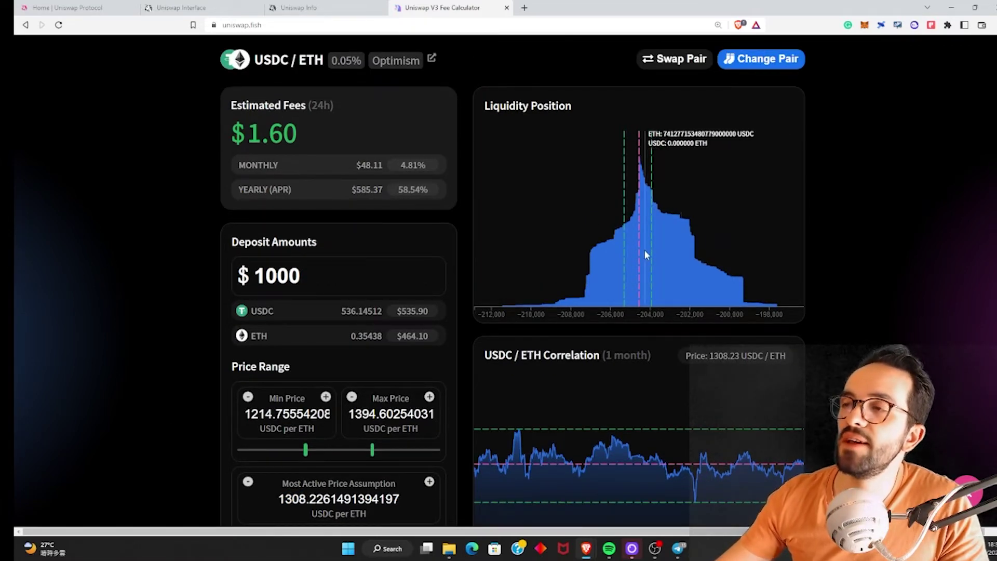
{"action": "scroll", "coordinate": [194, 426], "scroll_direction": "down", "scroll_amount": 2}
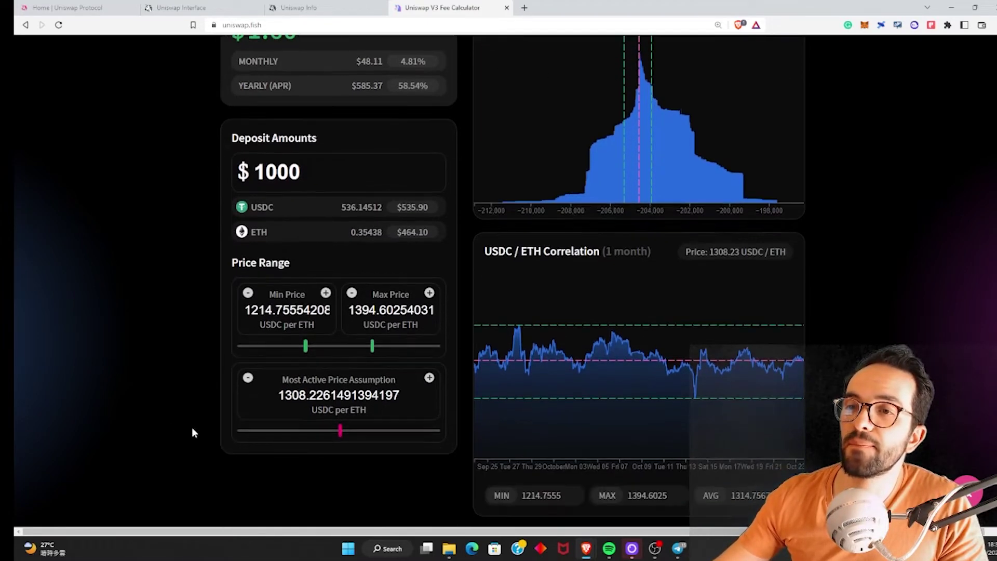
{"action": "scroll", "coordinate": [193, 425], "scroll_direction": "up", "scroll_amount": 1}
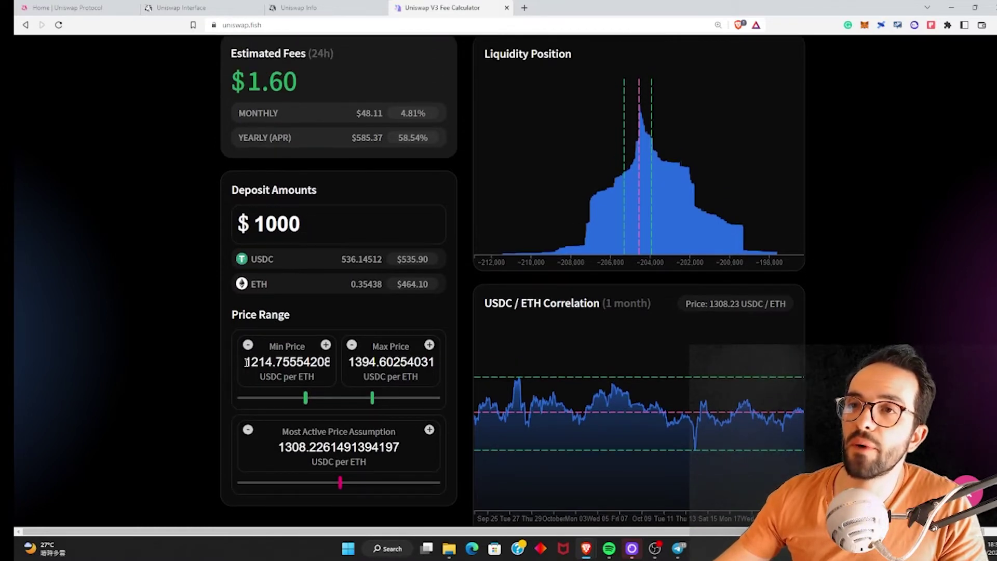
- Review the calculator's min/max prices, $1.60 daily fee estimate and $1000 deposit
{"action": "left_click_drag", "start_coordinate": [279, 368], "coordinate": [423, 362]}
{"action": "left_click", "coordinate": [204, 117]}
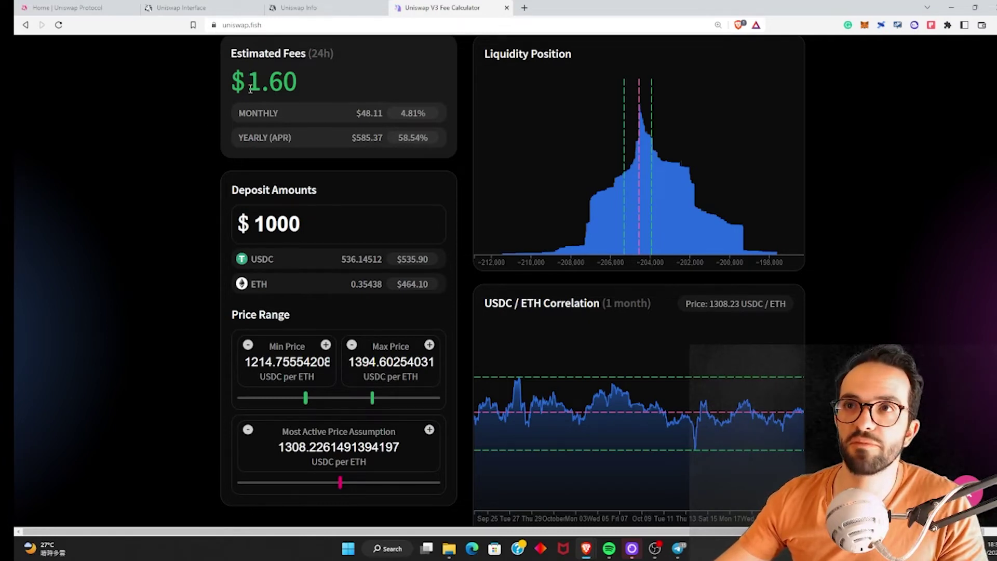
{"action": "left_click_drag", "start_coordinate": [250, 90], "coordinate": [336, 84]}
{"action": "left_click", "coordinate": [335, 86]}
{"action": "left_click_drag", "start_coordinate": [329, 222], "coordinate": [201, 250]}
{"action": "left_click", "coordinate": [131, 298]}
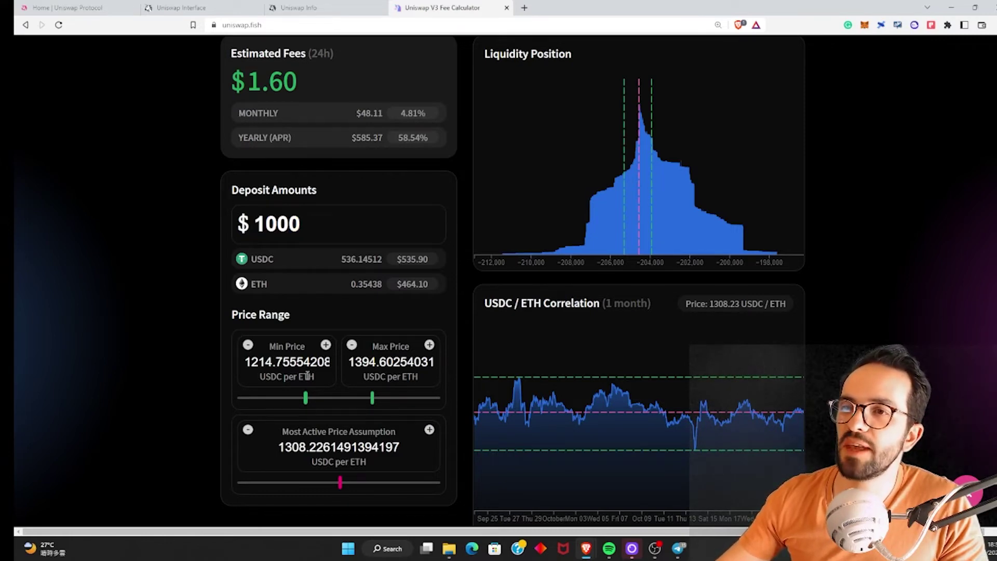
{"action": "left_click", "coordinate": [298, 7]}
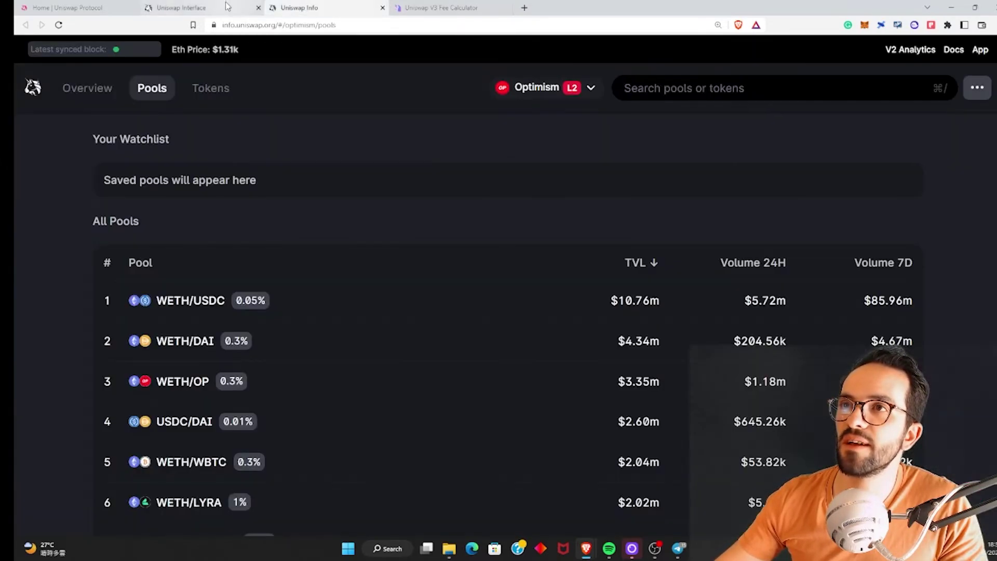
{"action": "left_click", "coordinate": [182, 7]}
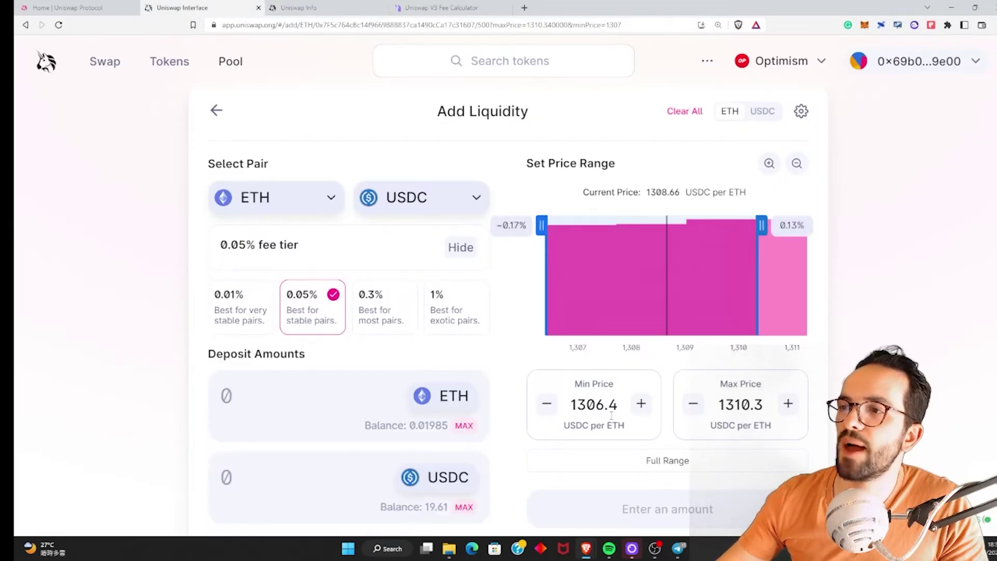
{"action": "left_click_drag", "start_coordinate": [620, 405], "coordinate": [610, 405]}
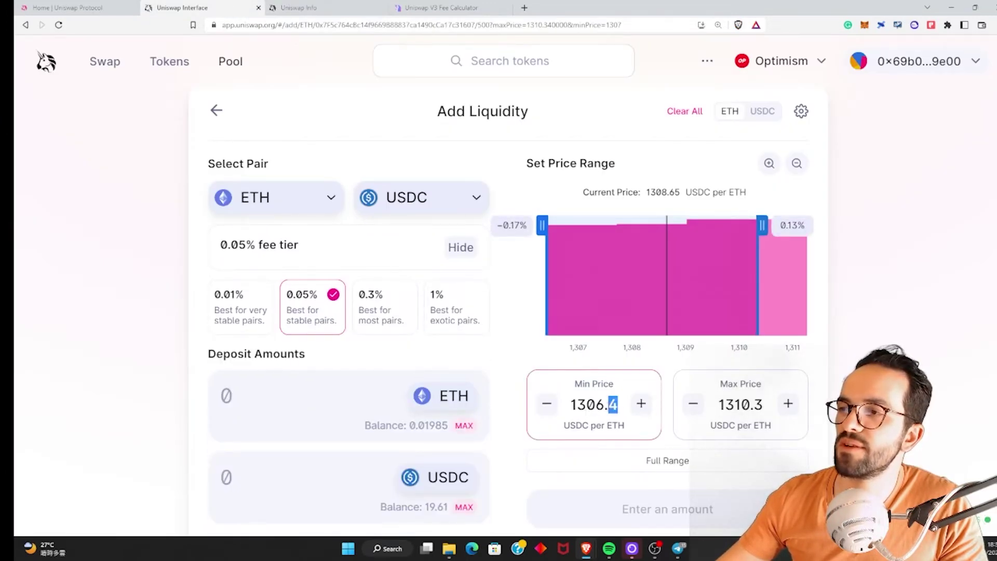
{"action": "left_click", "coordinate": [616, 408]}
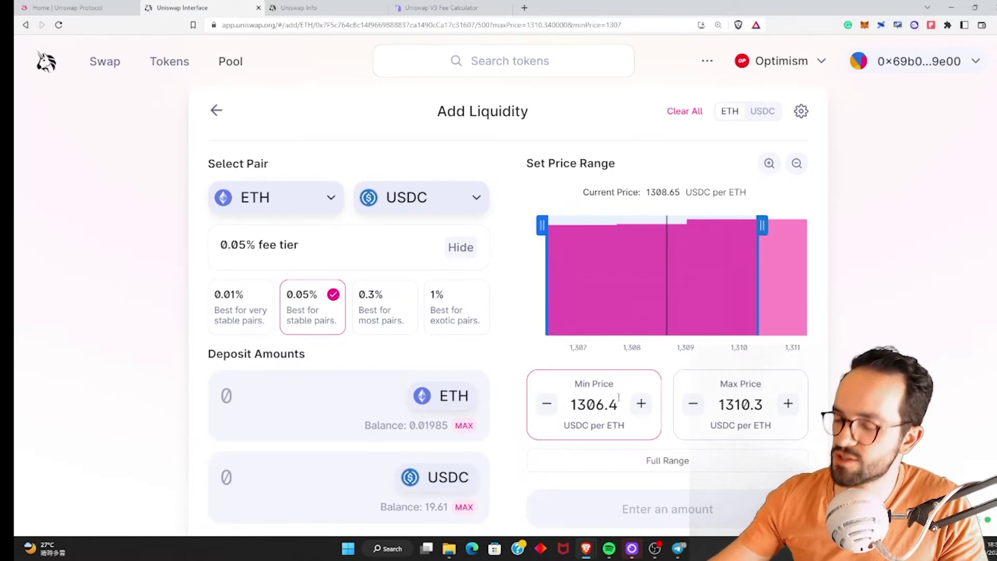
{"action": "key", "text": "BackSpace"}
{"action": "key", "text": "BackSpace"}
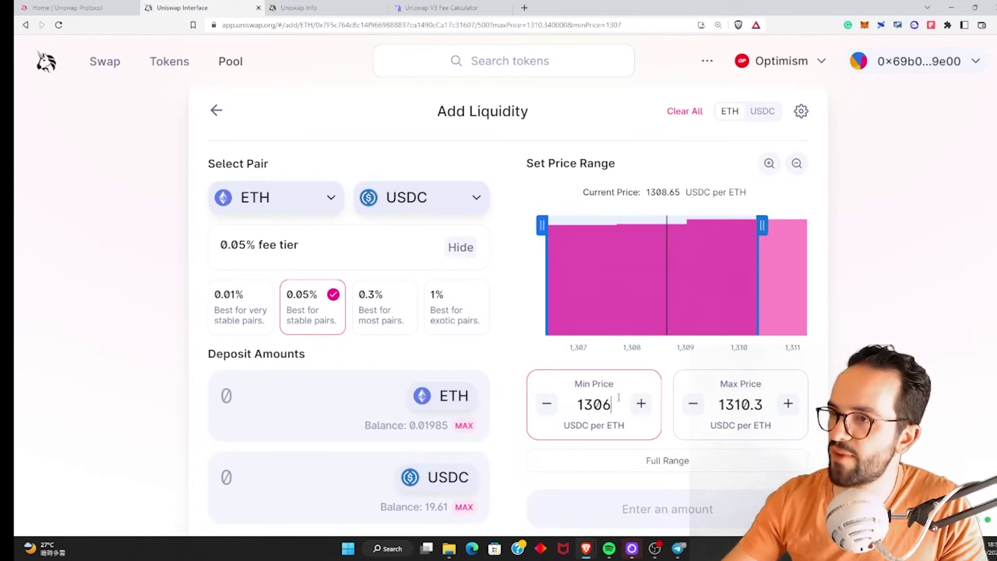
{"action": "left_click", "coordinate": [771, 404]}
{"action": "key", "text": "BackSpace"}
{"action": "key", "text": "BackSpace"}
{"action": "key", "text": "Tab"}
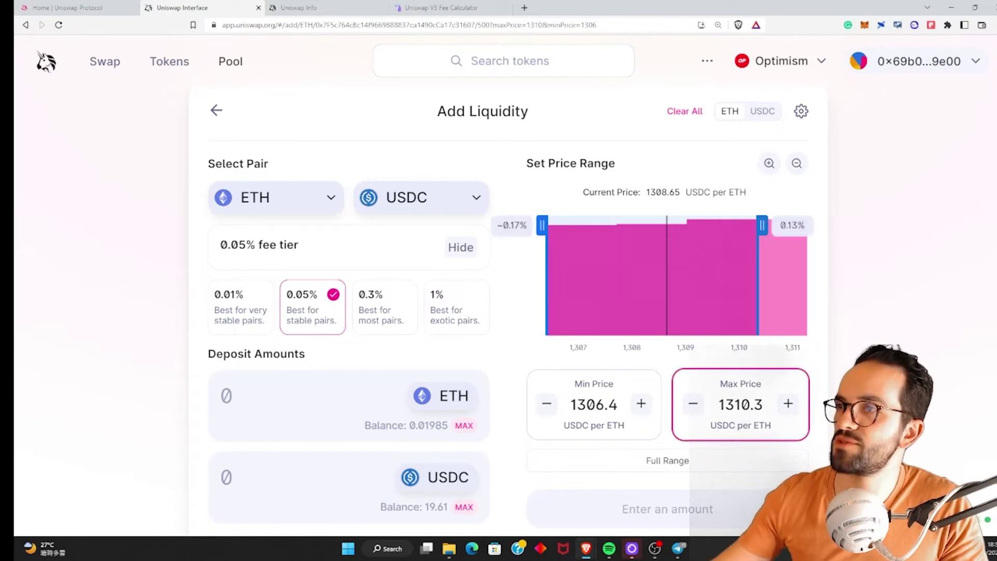
- Set the calculator range to 1306–1310 USDC per ETH, raising daily fees to $70.40
{"action": "left_click", "coordinate": [442, 7]}
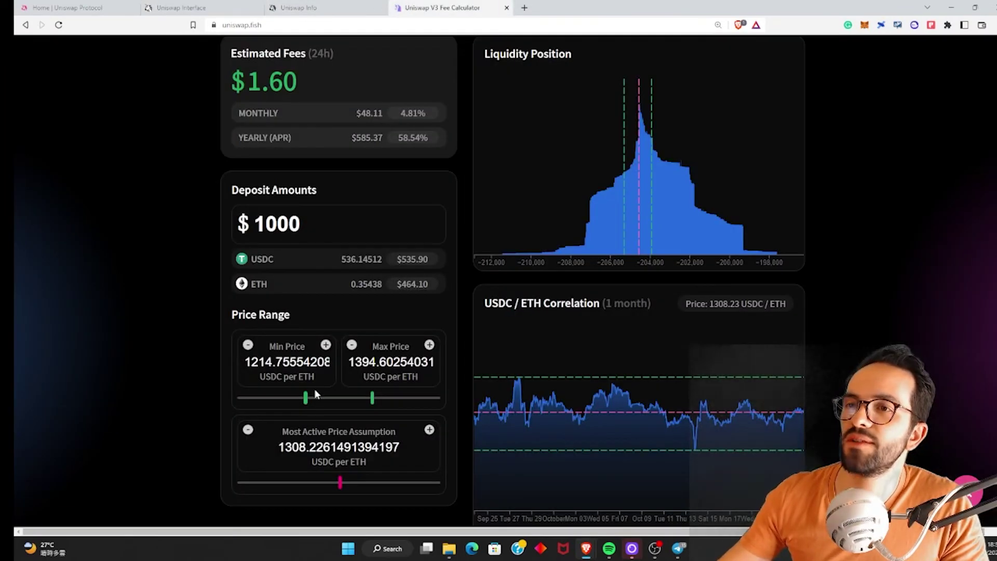
{"action": "left_click_drag", "start_coordinate": [246, 362], "coordinate": [435, 360]}
{"action": "type", "text": "1306"}
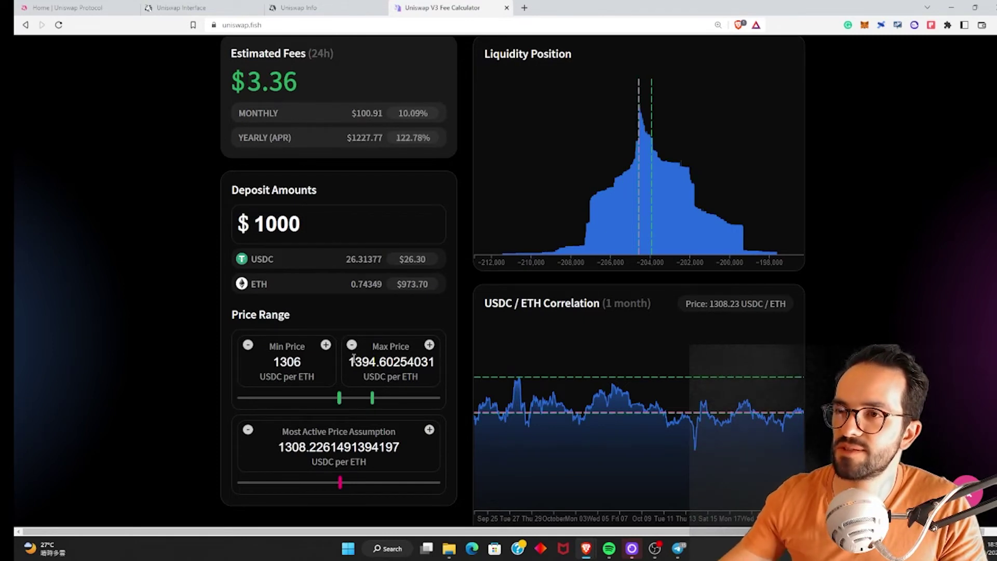
{"action": "left_click_drag", "start_coordinate": [354, 362], "coordinate": [437, 362]}
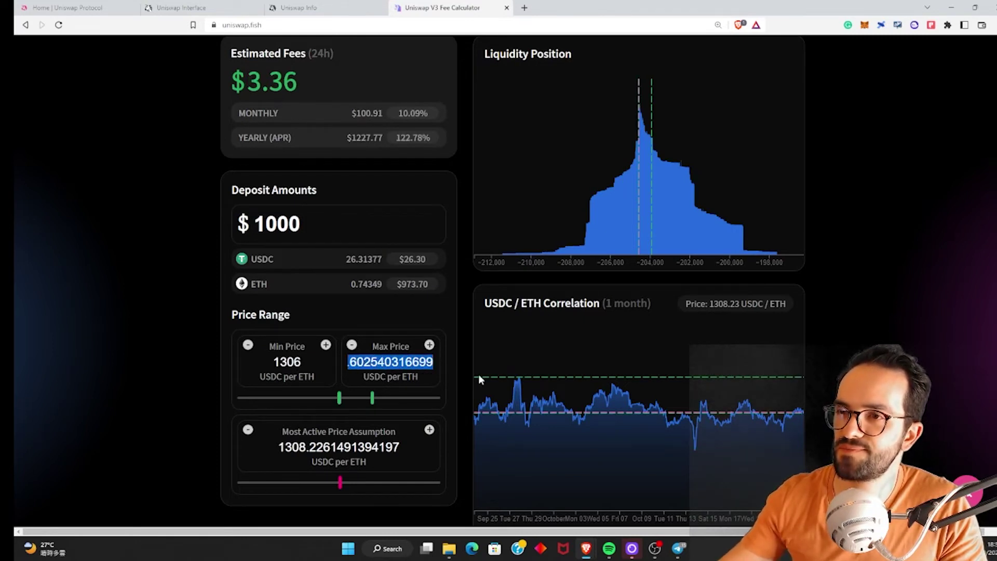
{"action": "type", "text": "1310"}
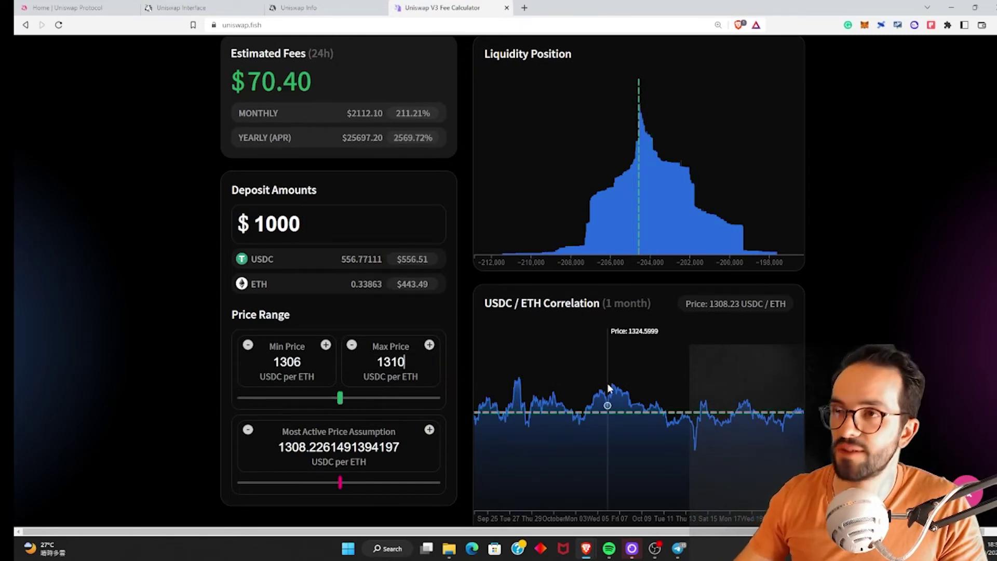
{"action": "scroll", "coordinate": [147, 352], "scroll_direction": "up", "scroll_amount": 1}
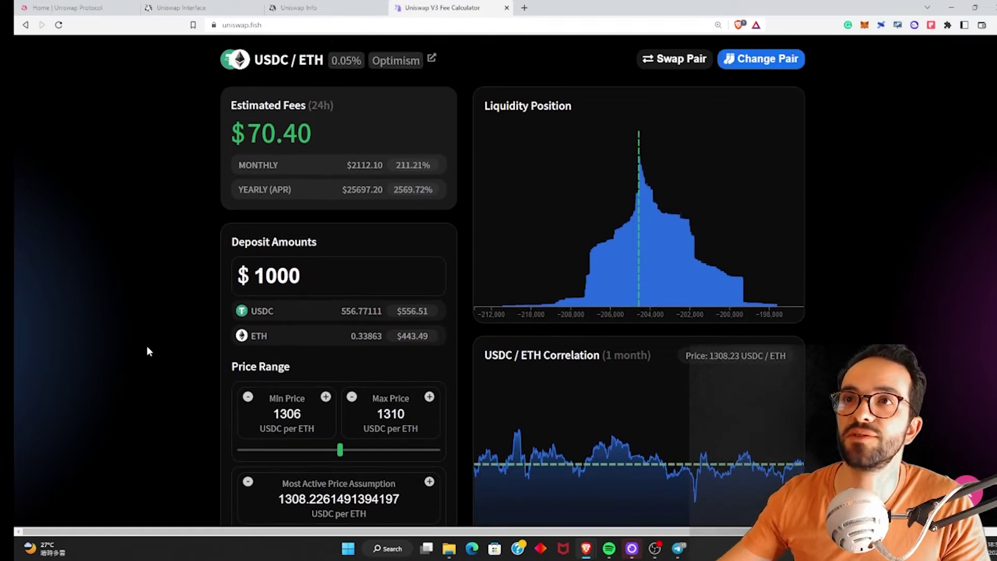
{"action": "scroll", "coordinate": [146, 352], "scroll_direction": "down", "scroll_amount": 1}
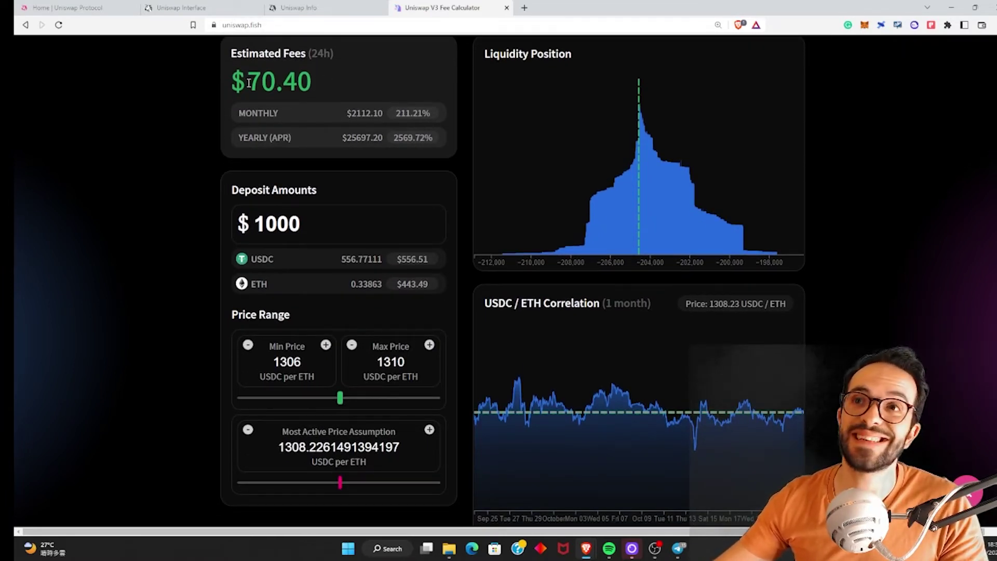
{"action": "double_click", "coordinate": [339, 90]}
{"action": "left_click", "coordinate": [351, 89]}
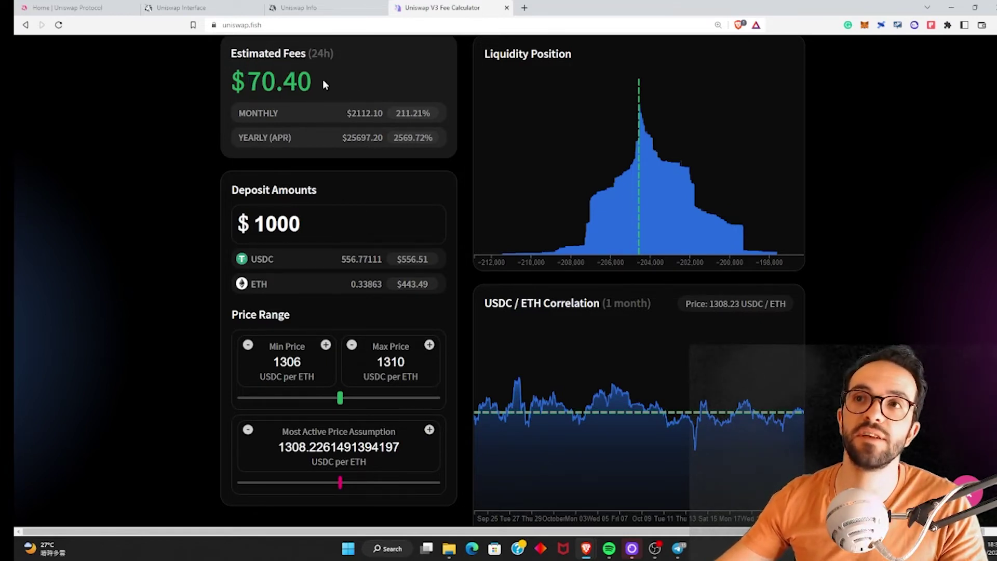
- Compare the $1000 deposit against the Uniswap add-liquidity page and recheck the 1310 maximum price
{"action": "left_click", "coordinate": [328, 222]}
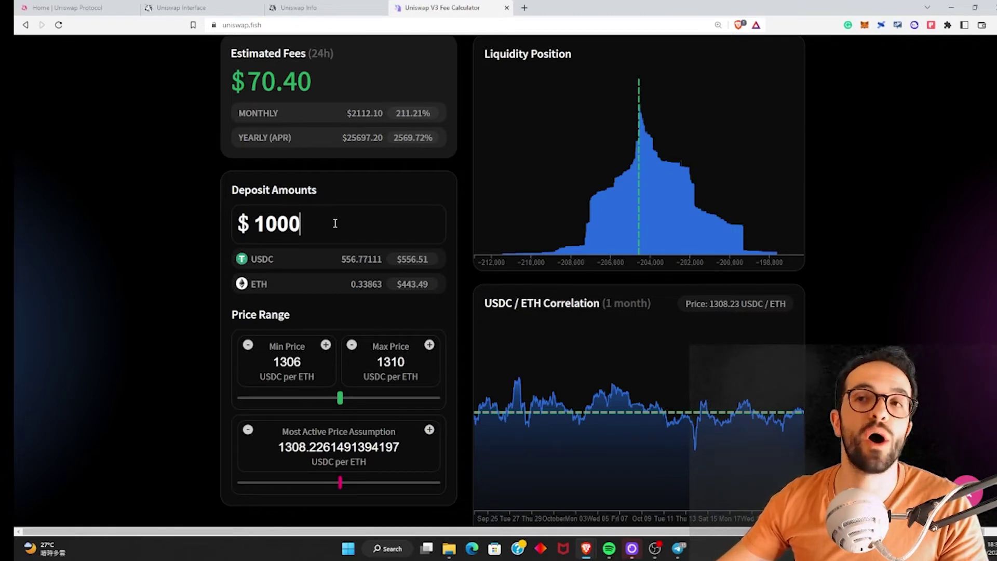
{"action": "left_click_drag", "start_coordinate": [348, 224], "coordinate": [207, 229]}
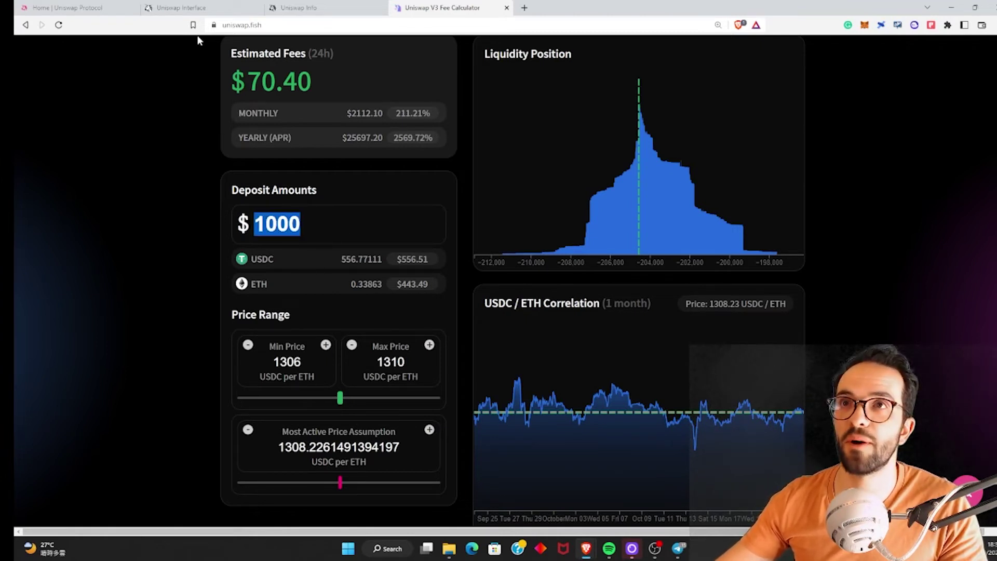
{"action": "left_click", "coordinate": [199, 13]}
{"action": "scroll", "coordinate": [143, 331], "scroll_direction": "down", "scroll_amount": 1}
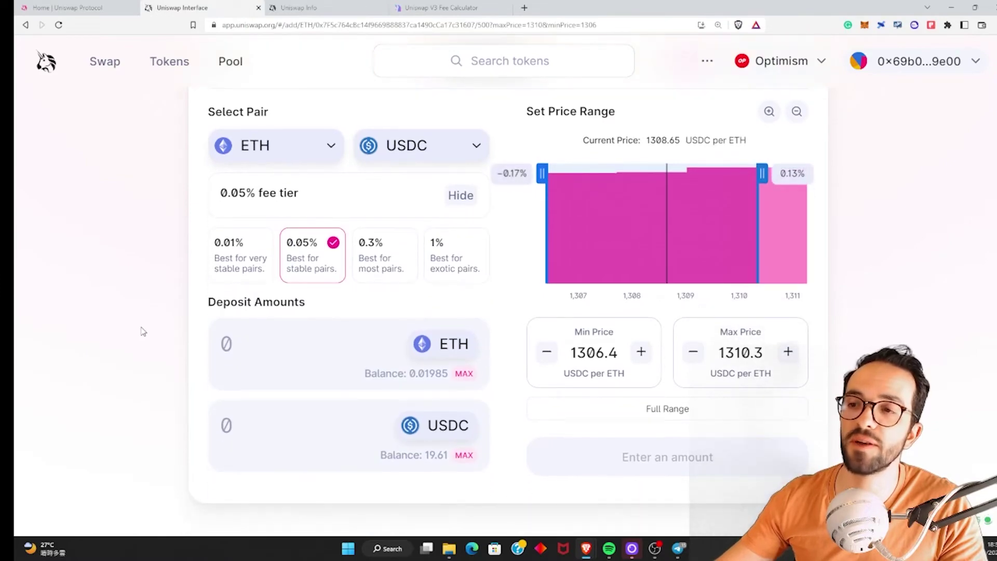
{"action": "left_click", "coordinate": [458, 16]}
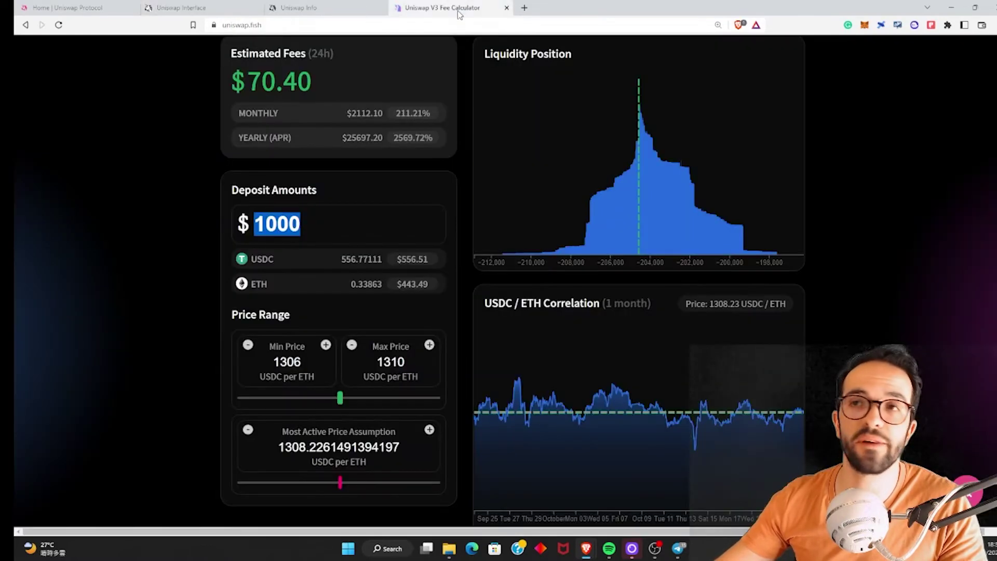
{"action": "left_click", "coordinate": [151, 256]}
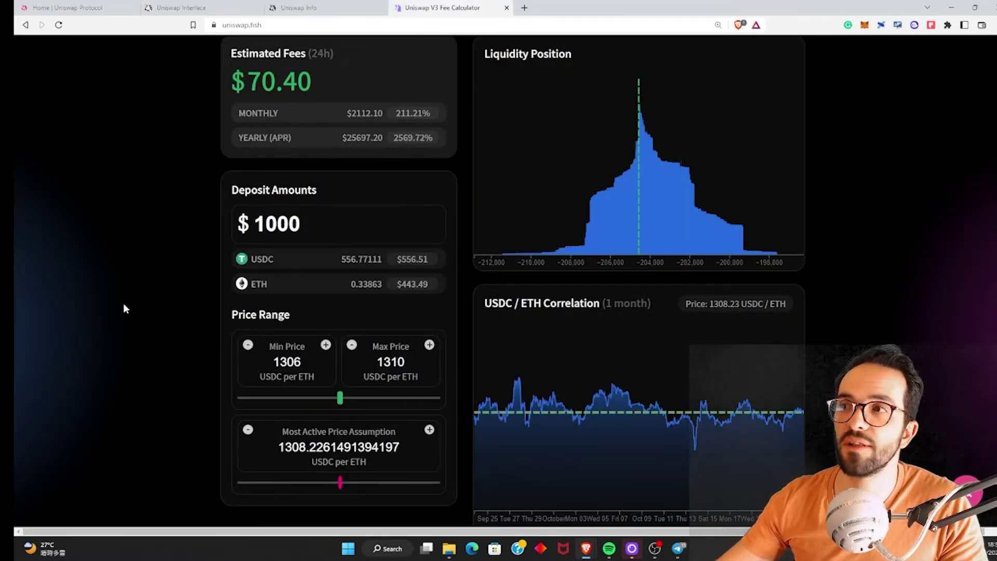
{"action": "scroll", "coordinate": [123, 309], "scroll_direction": "up", "scroll_amount": 1}
{"action": "scroll", "coordinate": [123, 308], "scroll_direction": "down", "scroll_amount": 1}
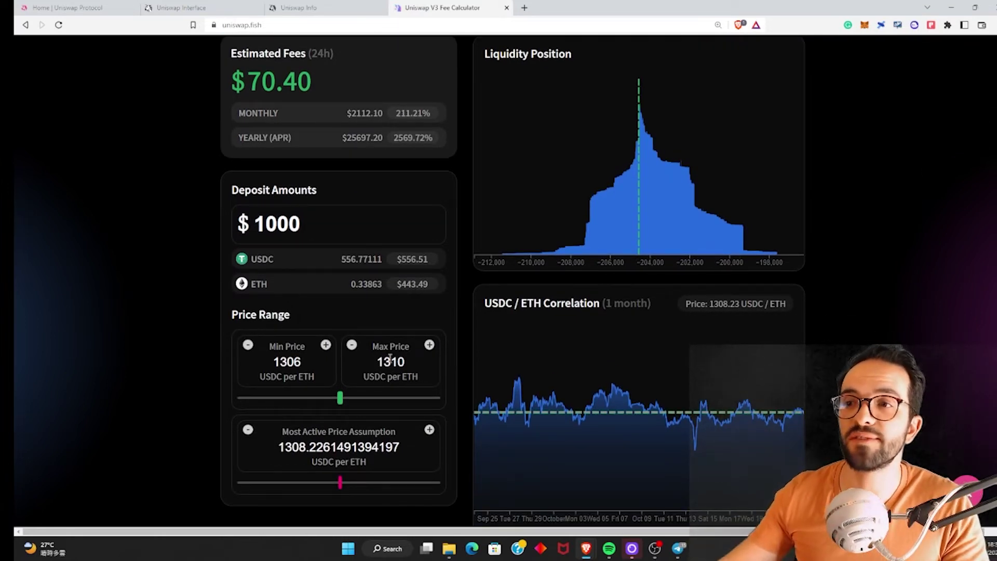
{"action": "left_click_drag", "start_coordinate": [406, 362], "coordinate": [378, 363]}
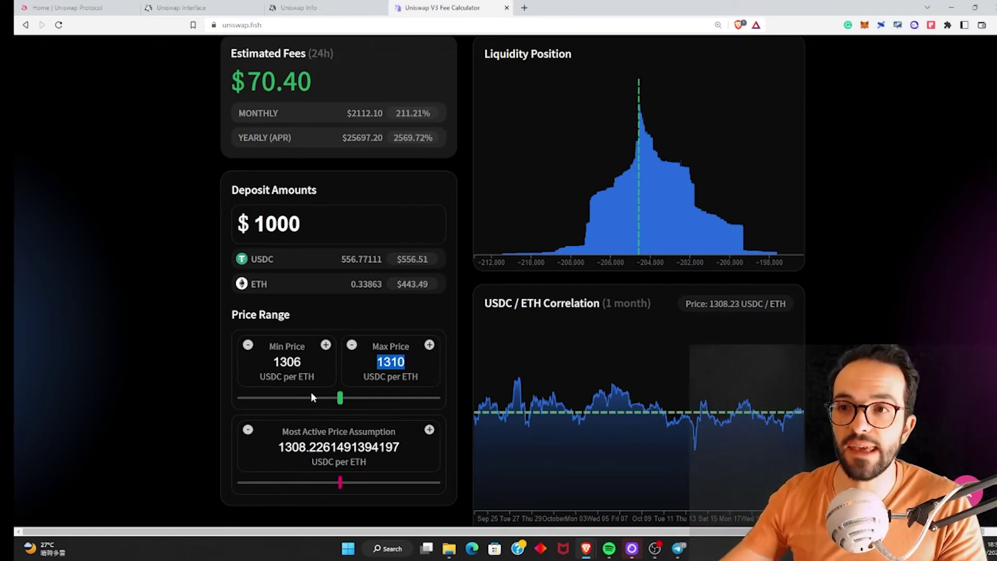
- Slide the most active price between about 1303 and 1317, settling at 1309.98 for $67.52 daily fees
{"action": "left_click", "coordinate": [341, 482]}
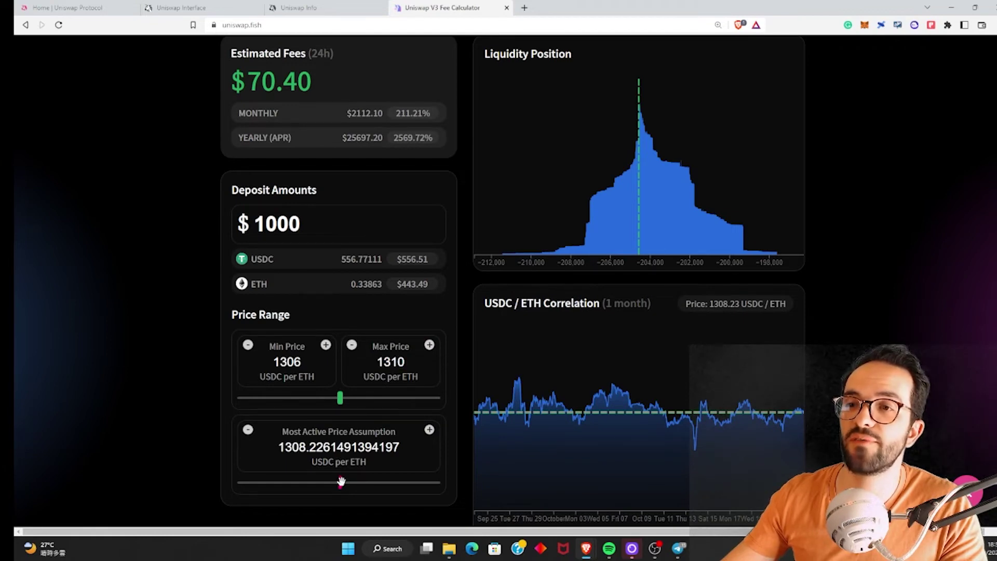
{"action": "left_click_drag", "start_coordinate": [341, 481], "coordinate": [343, 482]}
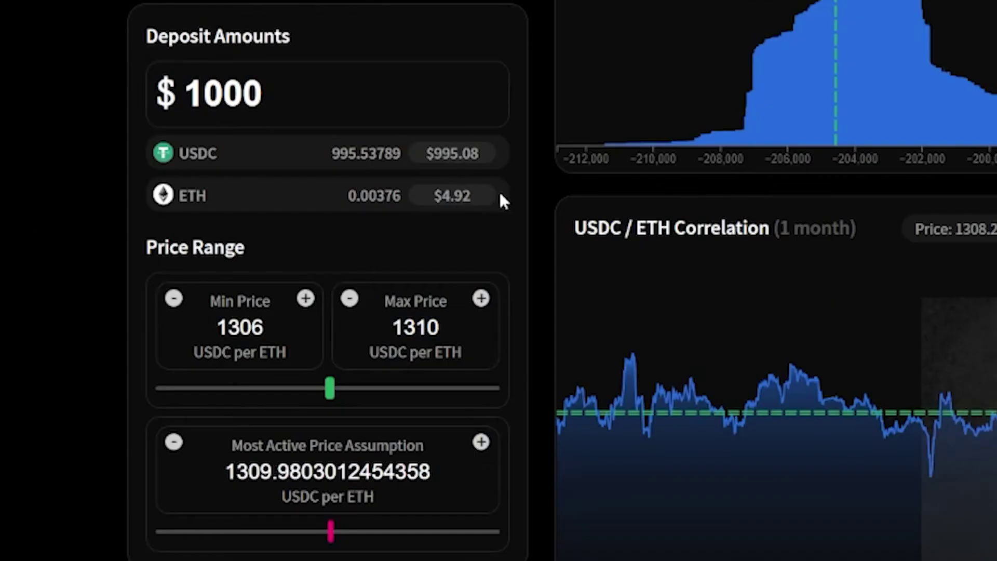
{"action": "left_click_drag", "start_coordinate": [500, 190], "coordinate": [499, 205]}
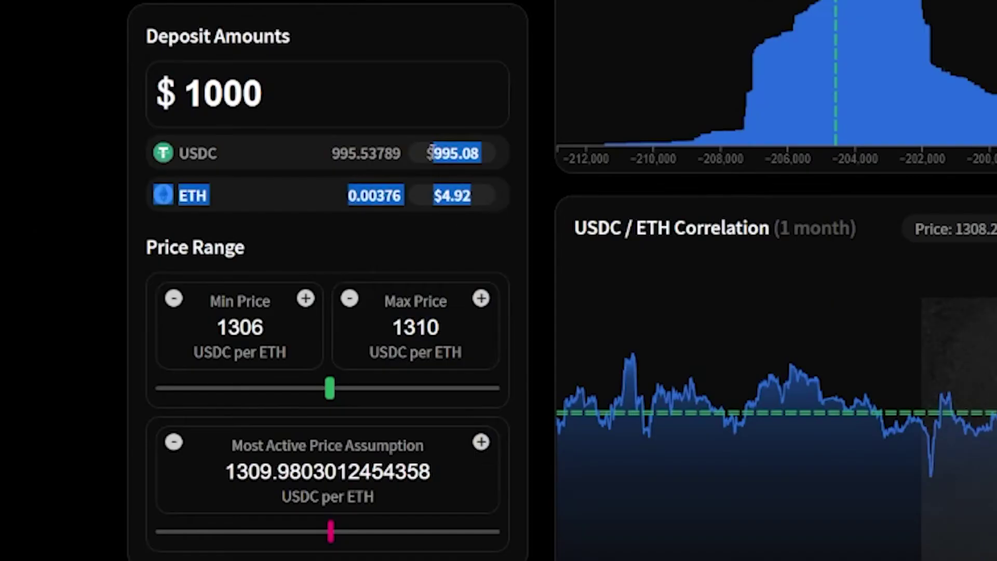
{"action": "left_click", "coordinate": [500, 205]}
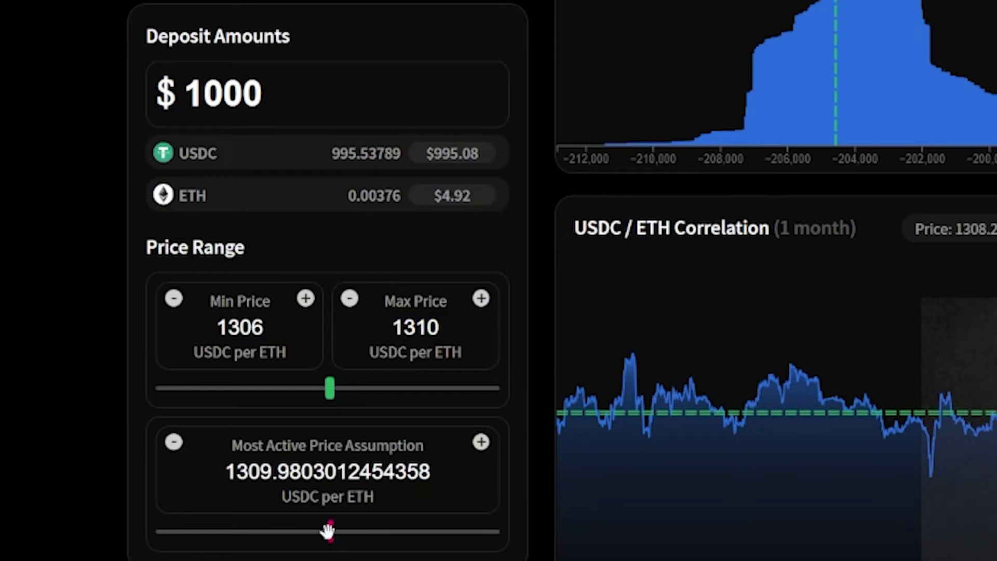
{"action": "left_click_drag", "start_coordinate": [329, 531], "coordinate": [324, 530]}
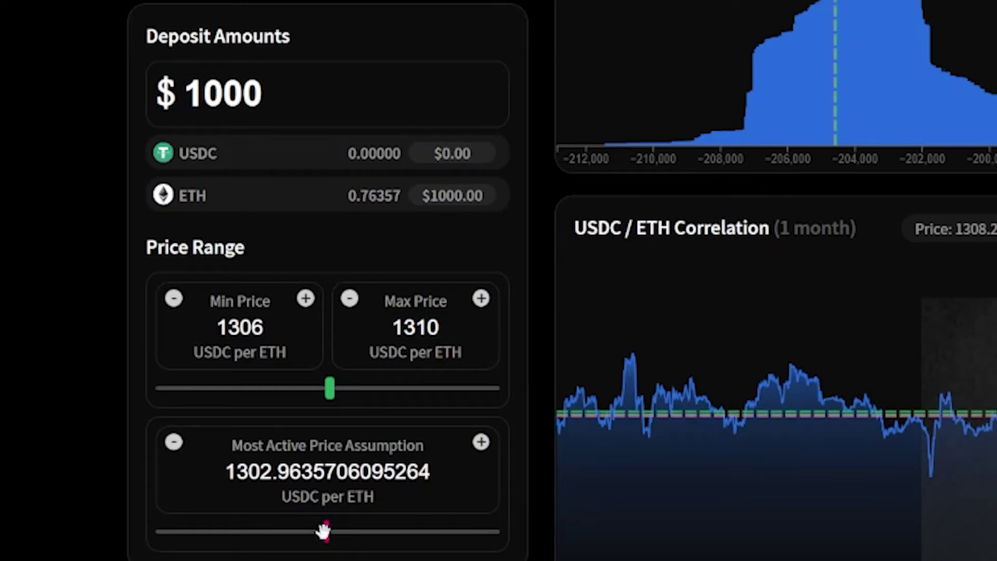
{"action": "left_click_drag", "start_coordinate": [324, 531], "coordinate": [334, 531]}
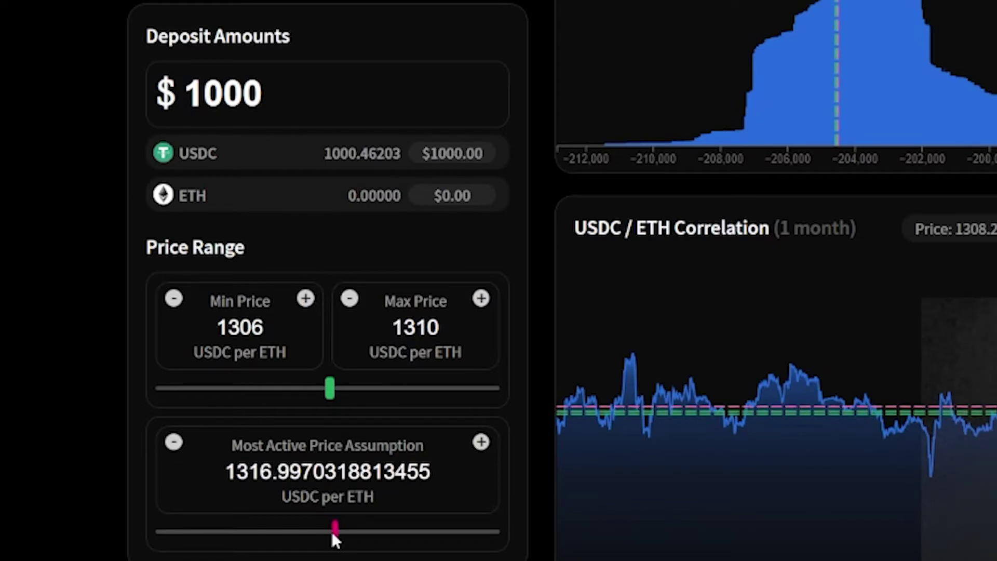
{"action": "left_click_drag", "start_coordinate": [333, 534], "coordinate": [332, 532]}
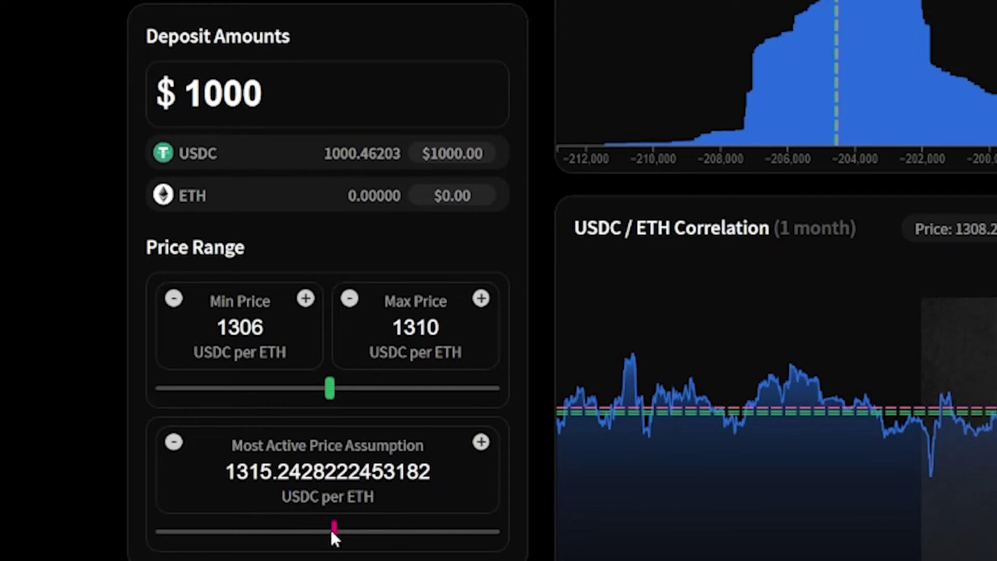
{"action": "left_click_drag", "start_coordinate": [332, 531], "coordinate": [328, 530]}
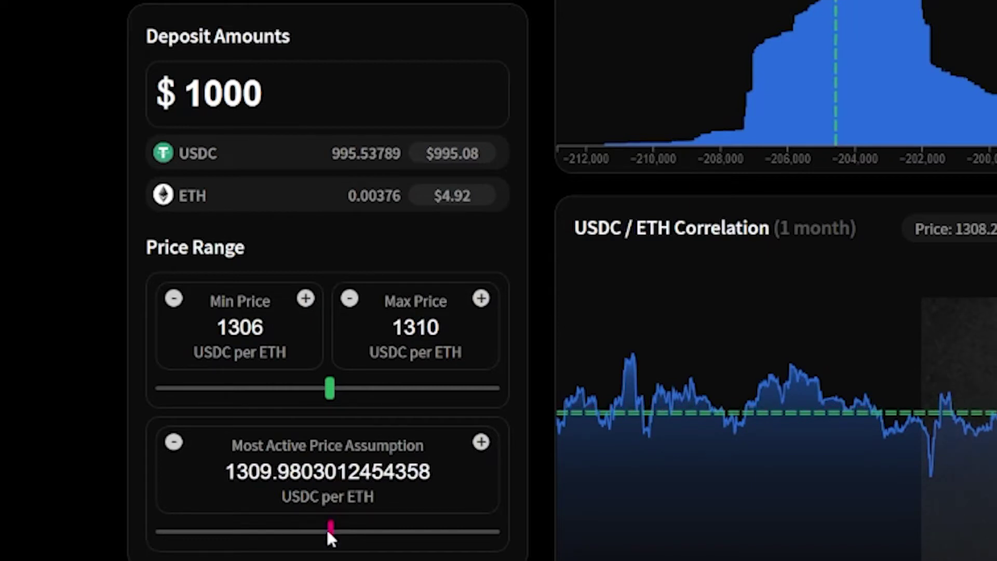
{"action": "left_click_drag", "start_coordinate": [326, 528], "coordinate": [326, 527]}
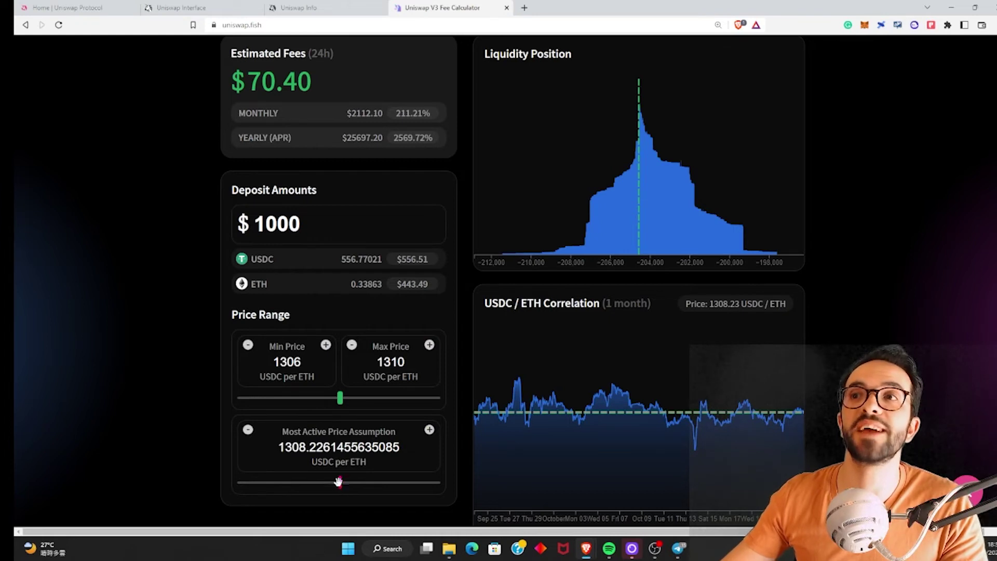
{"action": "left_click_drag", "start_coordinate": [338, 484], "coordinate": [340, 482]}
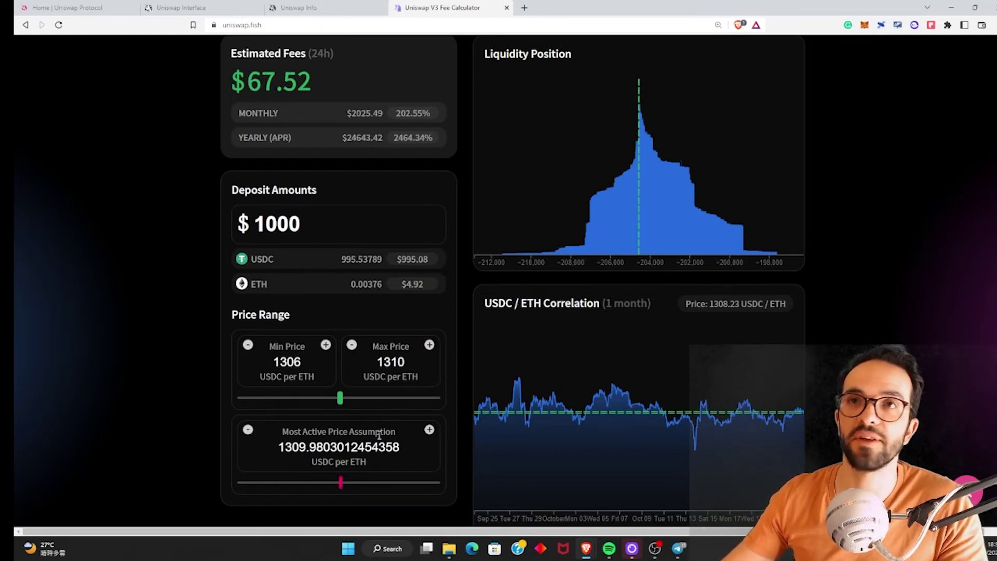
- Deposit the full ETH balance with matching USDC and approve USDC spending for the pool
{"action": "left_click", "coordinate": [318, 9]}
{"action": "left_click", "coordinate": [182, 8]}
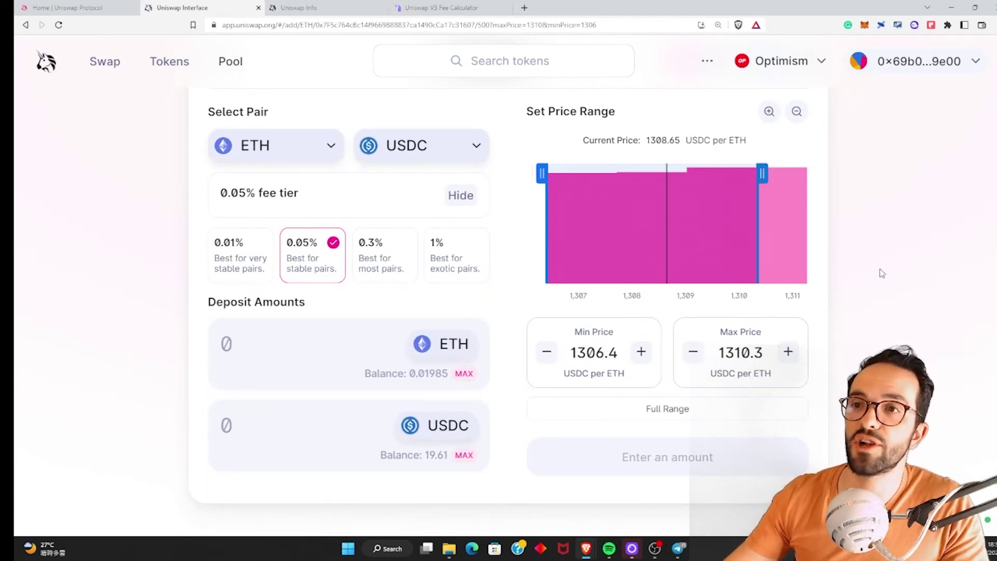
{"action": "left_click", "coordinate": [463, 373]}
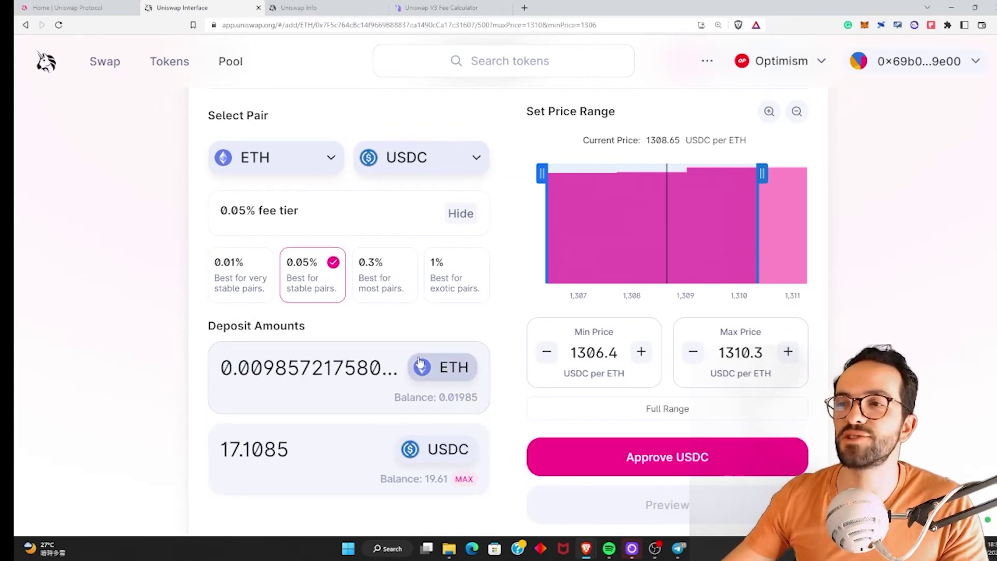
{"action": "scroll", "coordinate": [184, 382], "scroll_direction": "down", "scroll_amount": 1}
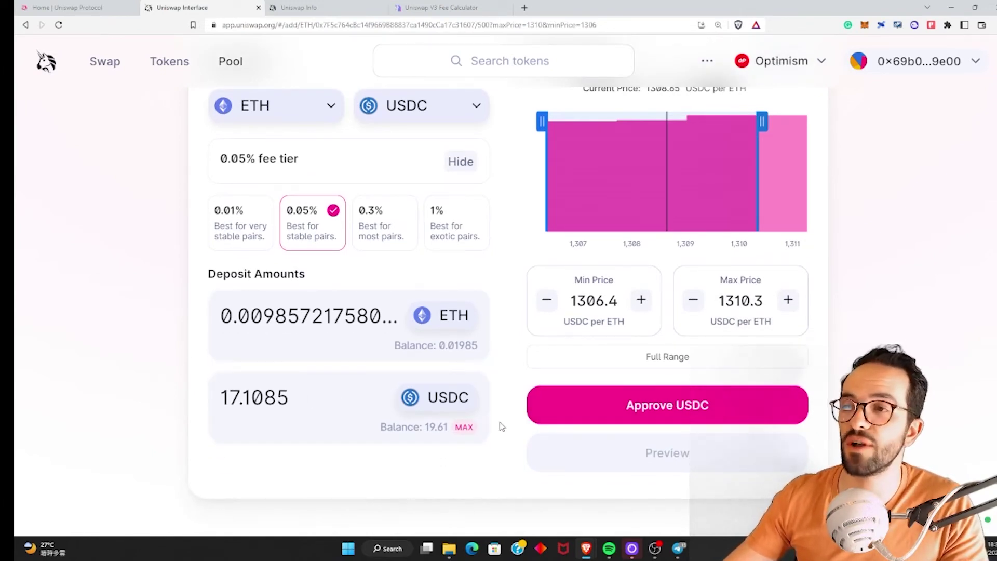
{"action": "left_click", "coordinate": [691, 410]}
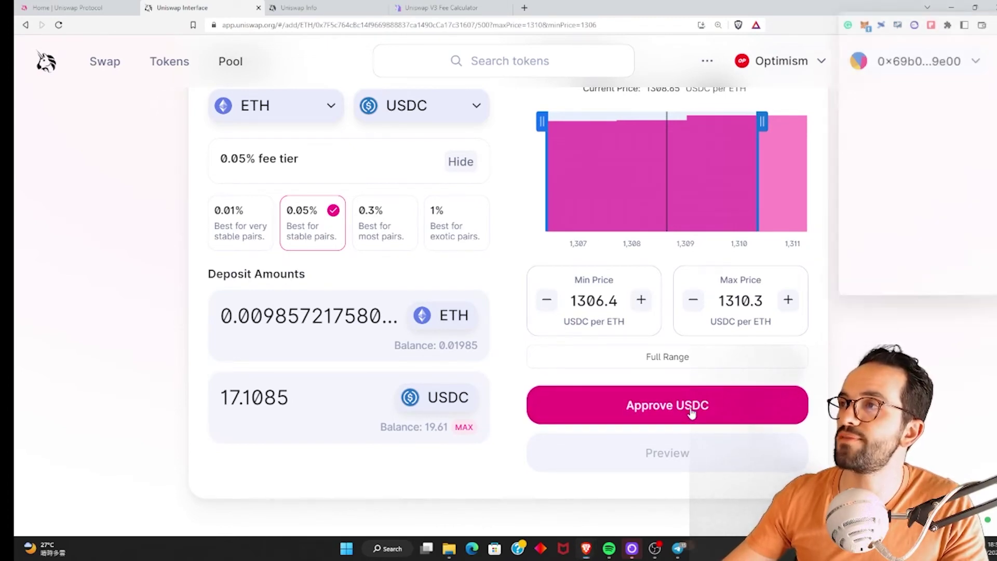
{"action": "scroll", "coordinate": [958, 276], "scroll_direction": "down", "scroll_amount": 1}
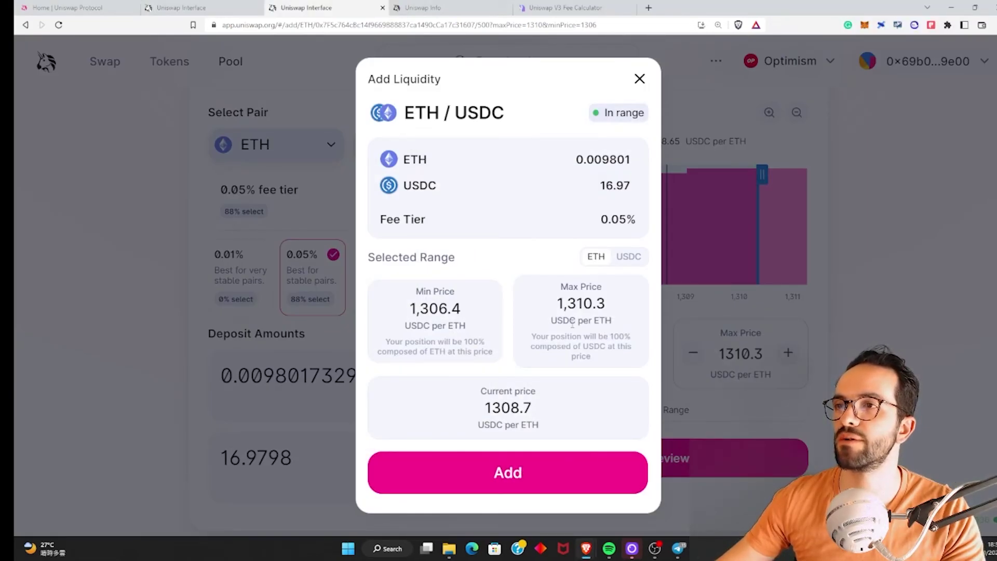
- Highlight the 0.05% fee tier and the 1308.7 current price in the review
{"action": "left_click_drag", "start_coordinate": [639, 220], "coordinate": [592, 224]}
{"action": "left_click", "coordinate": [618, 237]}
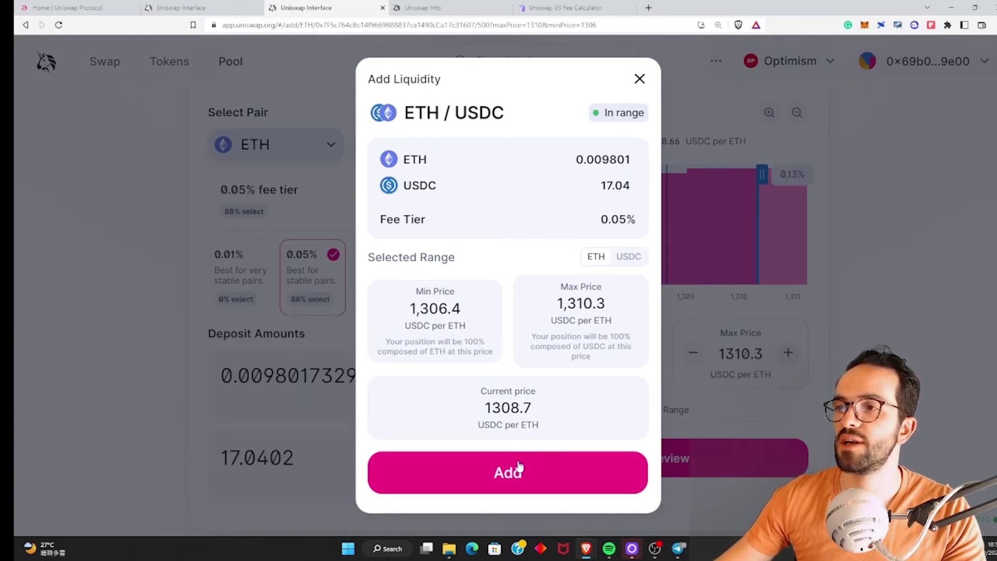
{"action": "left_click_drag", "start_coordinate": [484, 407], "coordinate": [537, 414]}
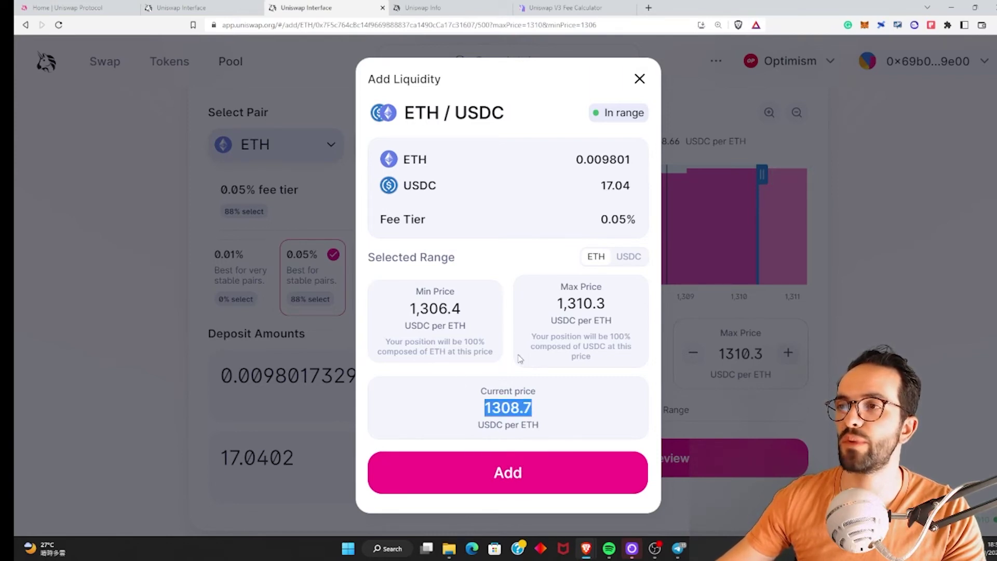
- Add the liquidity, confirm the deposit in MetaMask, and close the success notice
{"action": "left_click", "coordinate": [517, 476]}
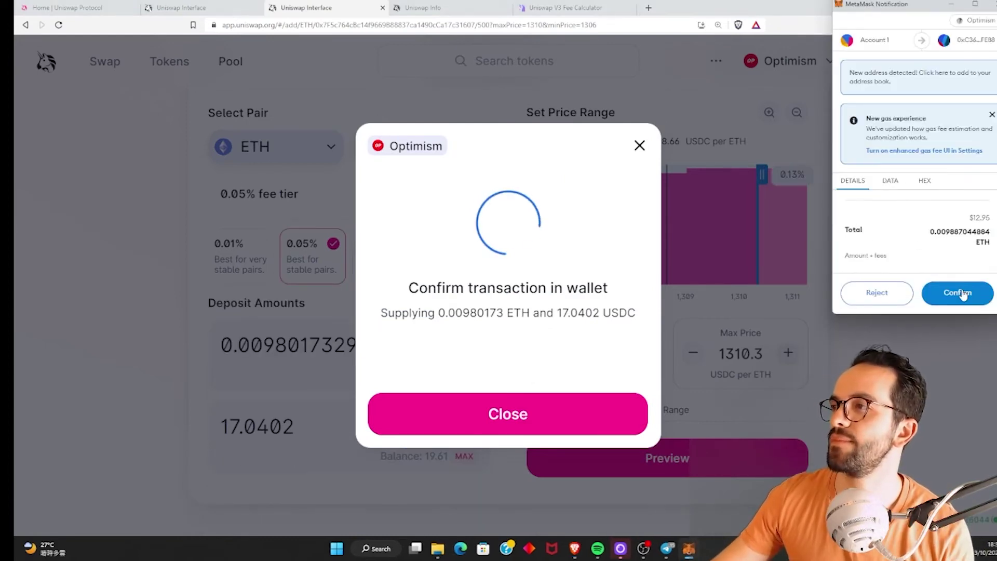
{"action": "left_click", "coordinate": [962, 292]}
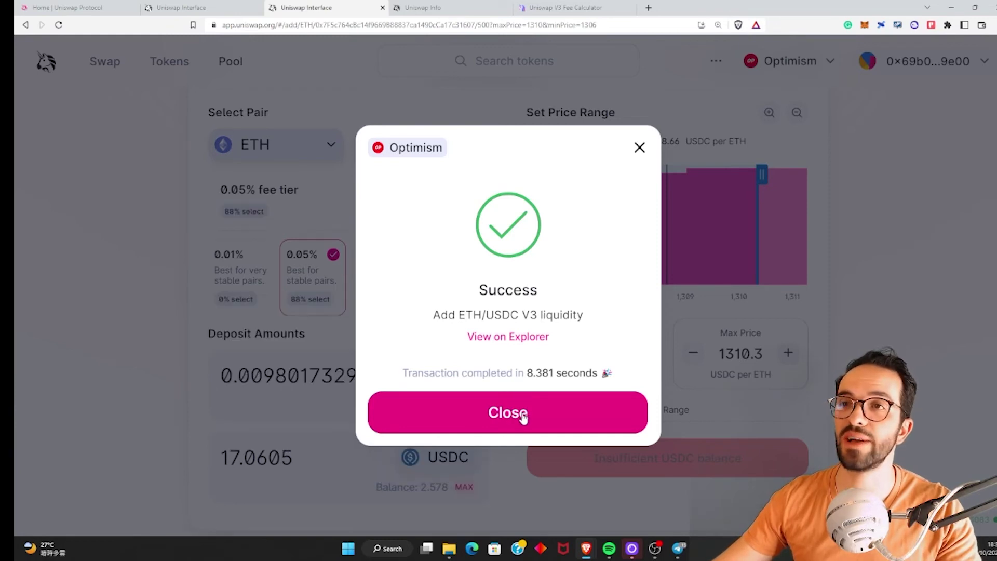
{"action": "left_click", "coordinate": [523, 416]}
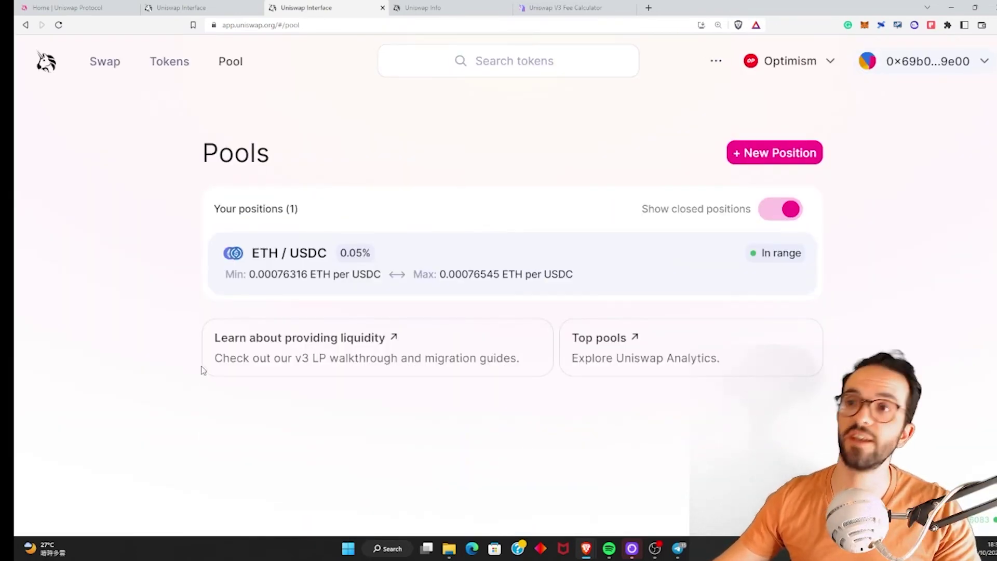
- Close the duplicate Uniswap tab and open the ETH/USDC 0.05% position's details
{"action": "key", "text": "ctrl+w"}
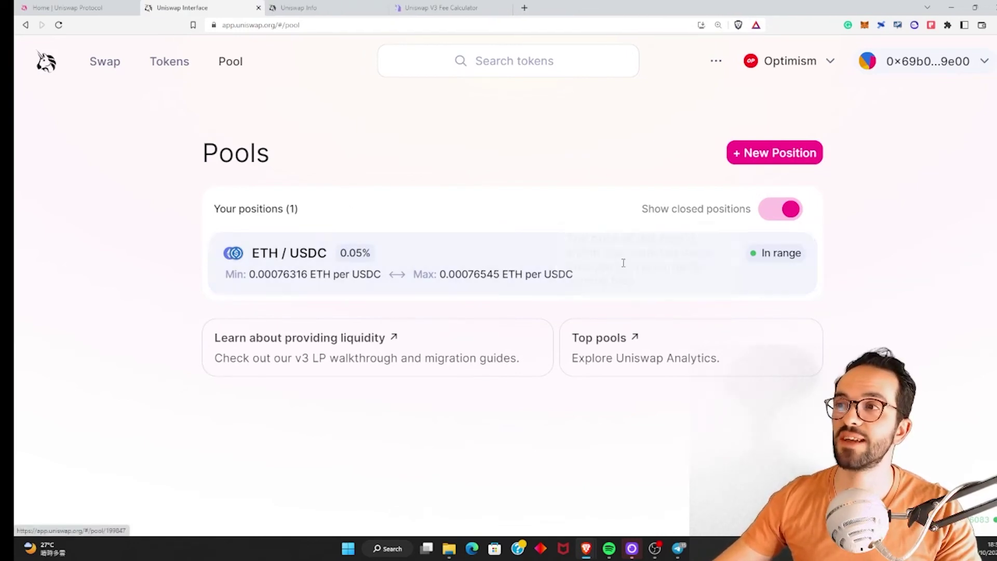
{"action": "left_click", "coordinate": [501, 264]}
{"action": "scroll", "coordinate": [527, 292], "scroll_direction": "down", "scroll_amount": 1}
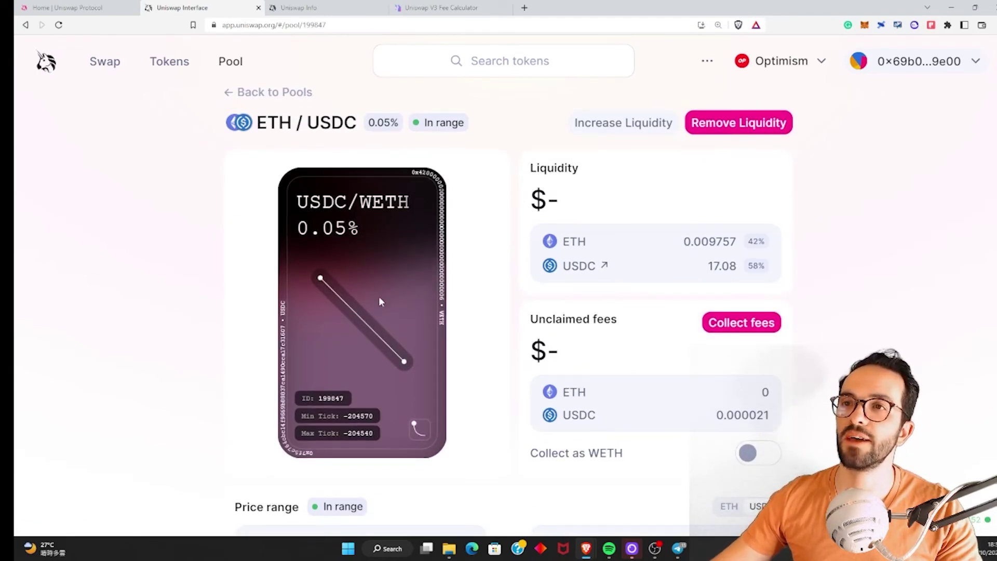
{"action": "scroll", "coordinate": [381, 305], "scroll_direction": "down", "scroll_amount": 1}
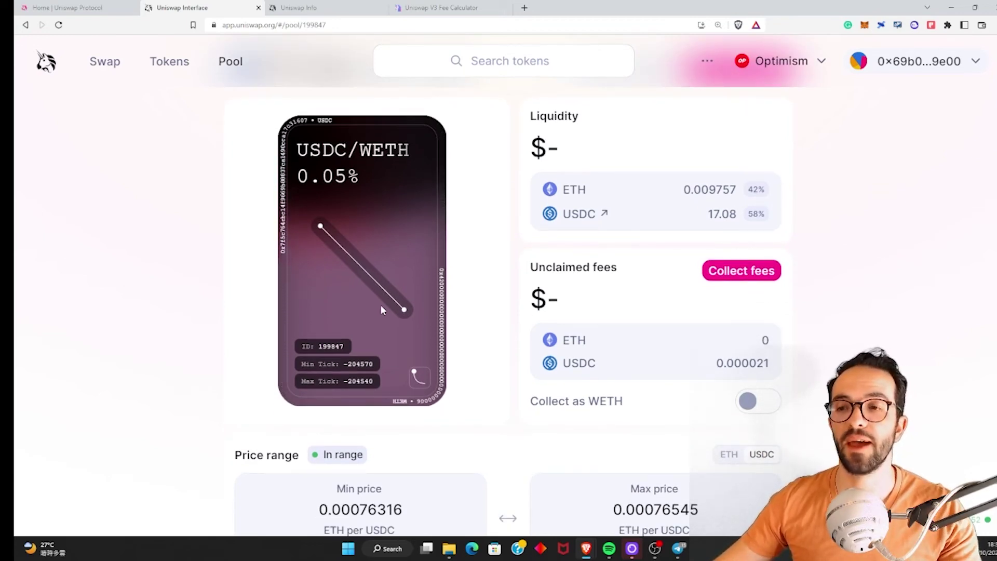
{"action": "scroll", "coordinate": [791, 245], "scroll_direction": "up", "scroll_amount": 1}
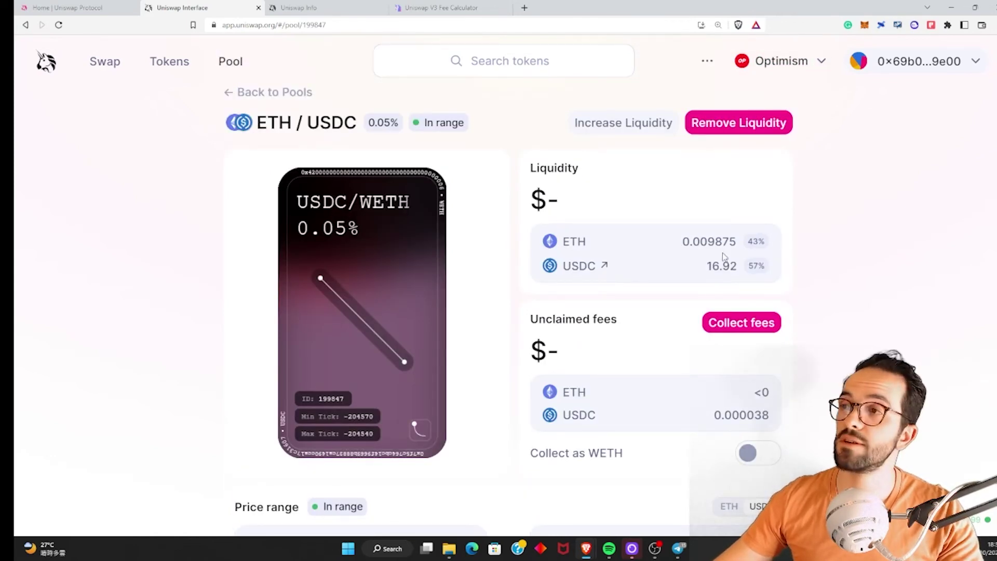
- Highlight the position's 0.00987 ETH, 16.93 USDC and 0.000042 USDC unclaimed fees
{"action": "left_click_drag", "start_coordinate": [683, 241], "coordinate": [789, 254]}
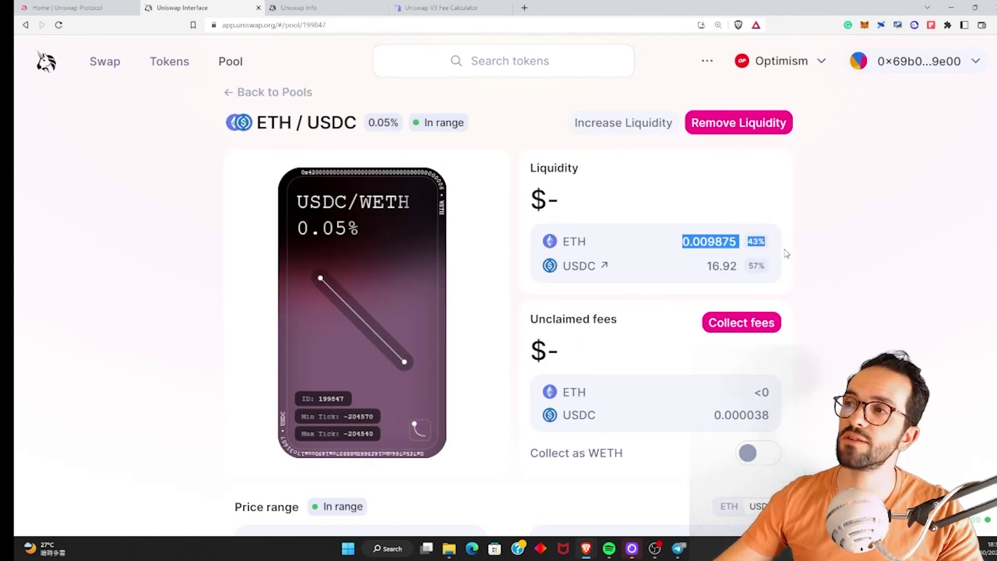
{"action": "left_click", "coordinate": [730, 278]}
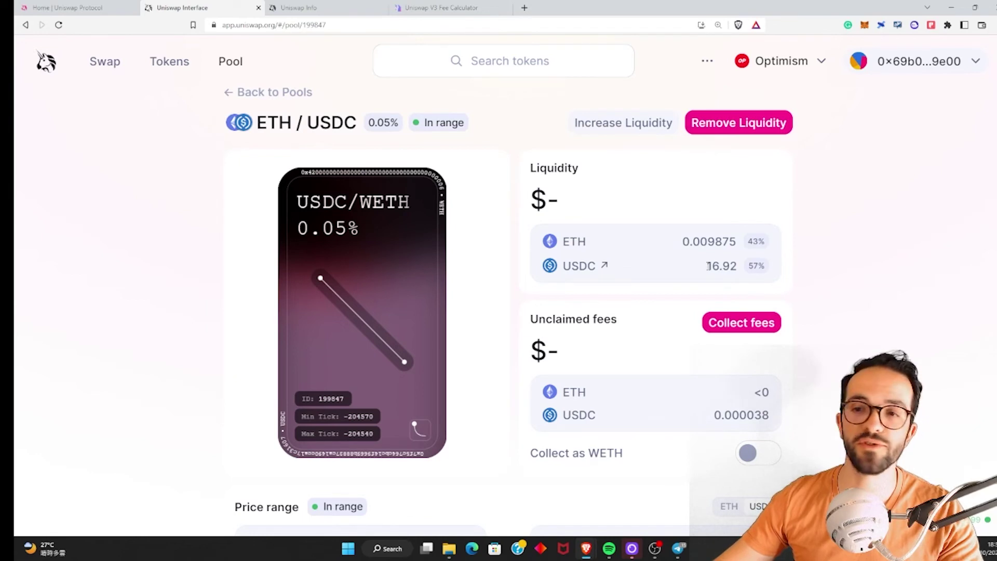
{"action": "left_click_drag", "start_coordinate": [708, 266], "coordinate": [821, 298]}
{"action": "scroll", "coordinate": [699, 408], "scroll_direction": "down", "scroll_amount": 1}
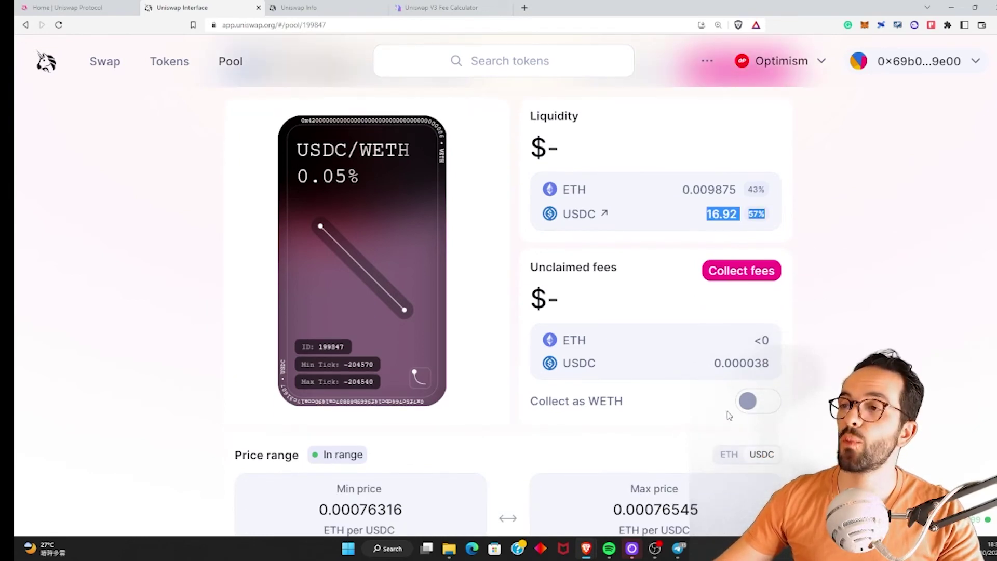
{"action": "left_click_drag", "start_coordinate": [713, 368], "coordinate": [788, 364]}
{"action": "left_click", "coordinate": [779, 377]}
- Check the tiny claimable USDC amount under Collect fees and close without collecting
{"action": "double_click", "coordinate": [732, 367]}
{"action": "left_click", "coordinate": [804, 372]}
{"action": "left_click", "coordinate": [730, 272]}
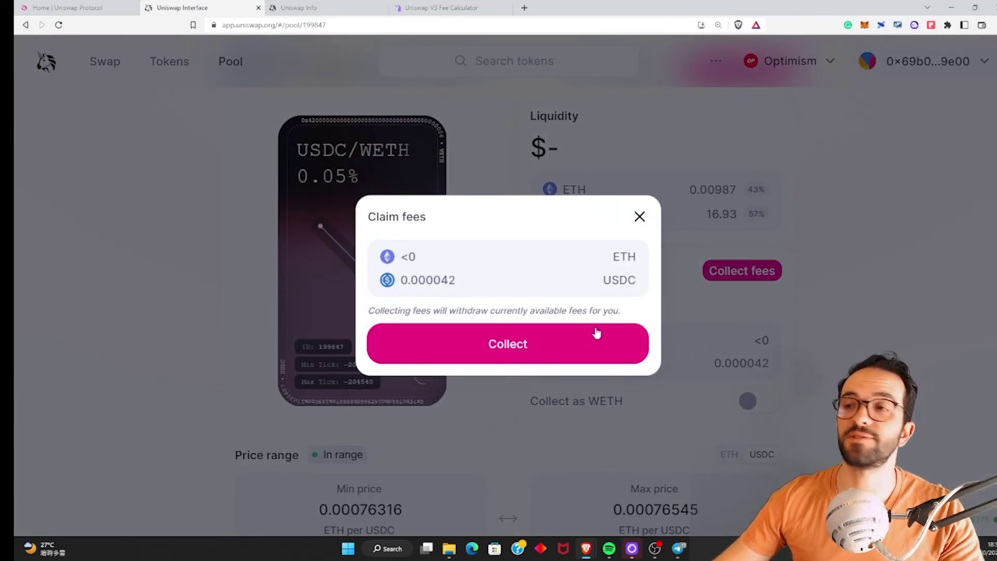
{"action": "left_click_drag", "start_coordinate": [411, 280], "coordinate": [455, 281]}
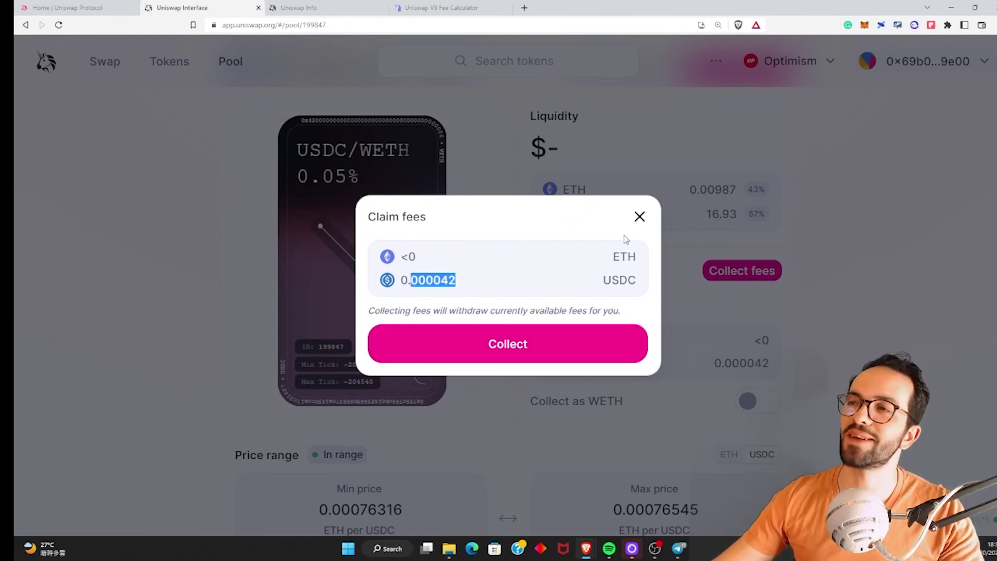
{"action": "left_click", "coordinate": [639, 216]}
- Return to the Uniswap V3 Fee Calculator tab showing the $67.52 daily estimate
{"action": "scroll", "coordinate": [640, 216], "scroll_direction": "up", "scroll_amount": 1}
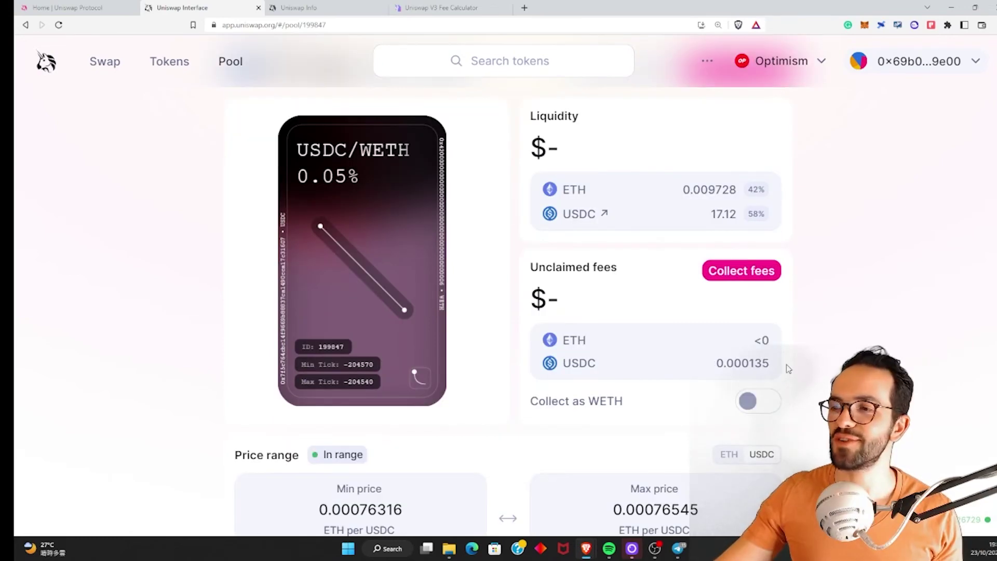
{"action": "scroll", "coordinate": [787, 368], "scroll_direction": "up", "scroll_amount": 1}
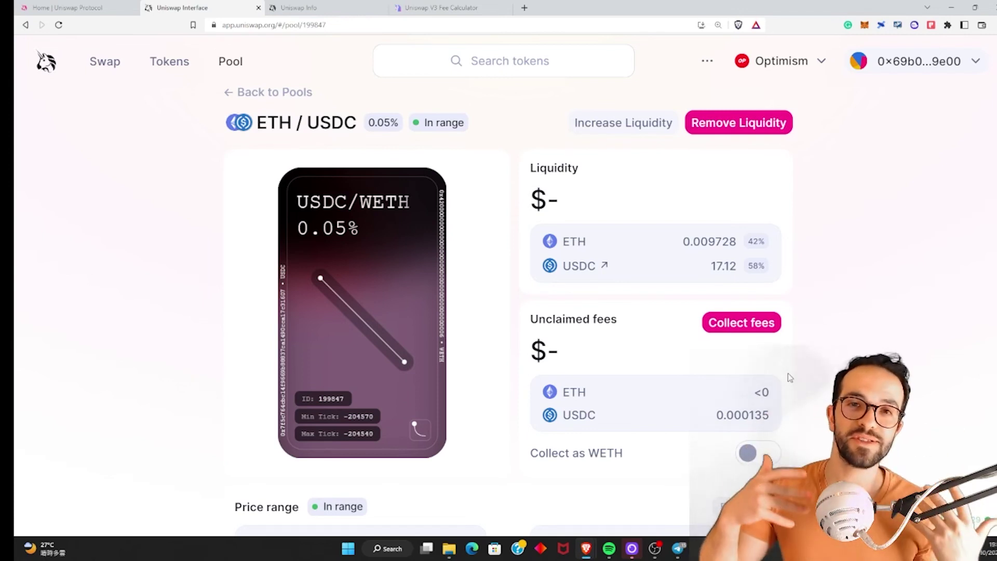
{"action": "key", "text": "ctrl+4"}
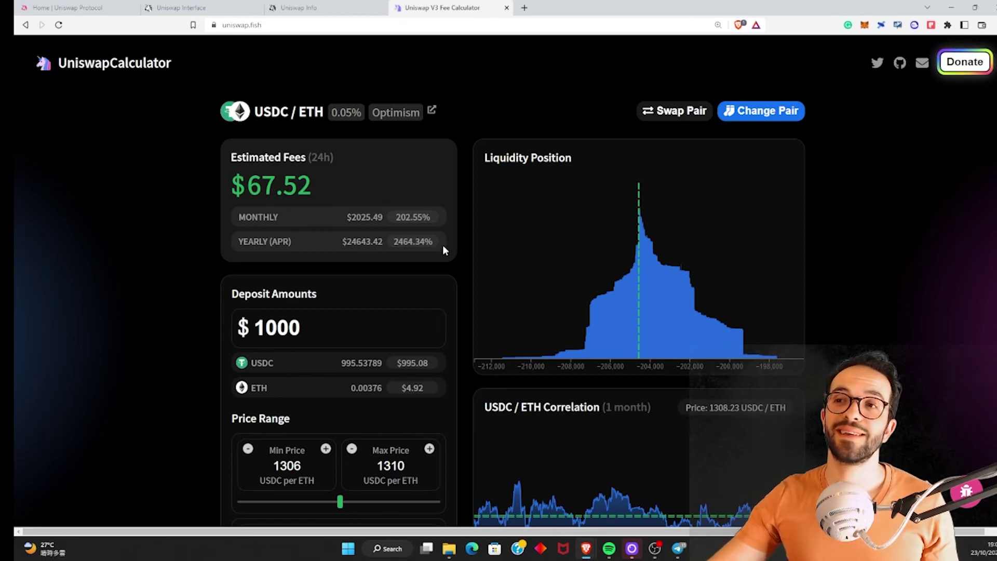
- Highlight the calculator's estimated daily, monthly and yearly fees, starting at $67.52 per day
{"action": "scroll", "coordinate": [462, 323], "scroll_direction": "down", "scroll_amount": 2}
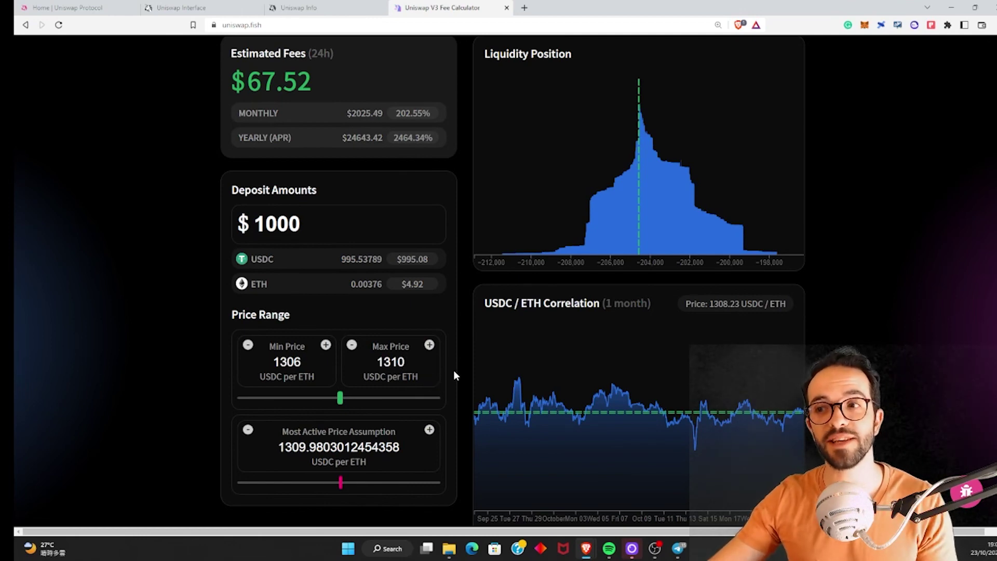
{"action": "scroll", "coordinate": [454, 369], "scroll_direction": "up", "scroll_amount": 2}
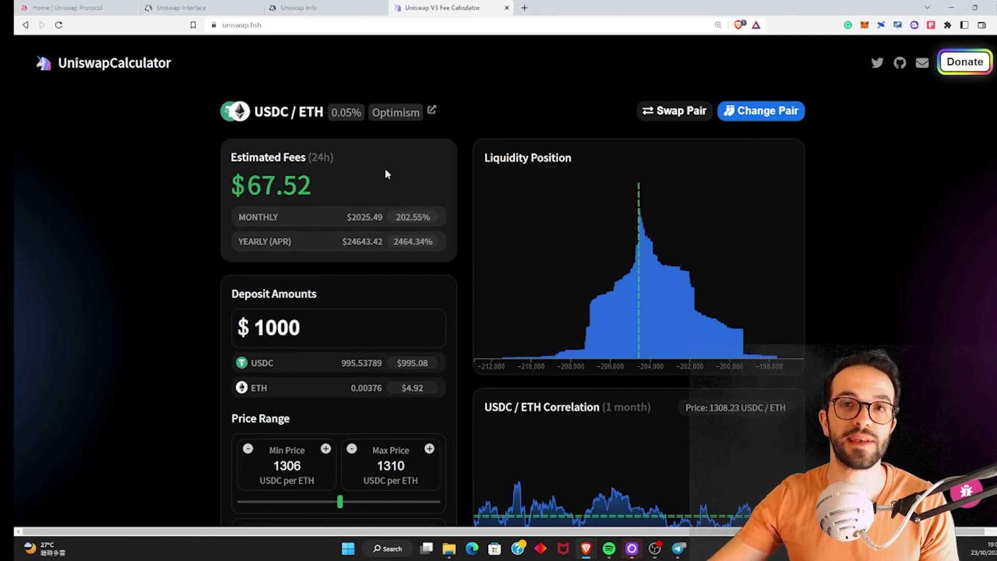
{"action": "left_click_drag", "start_coordinate": [442, 237], "coordinate": [220, 176]}
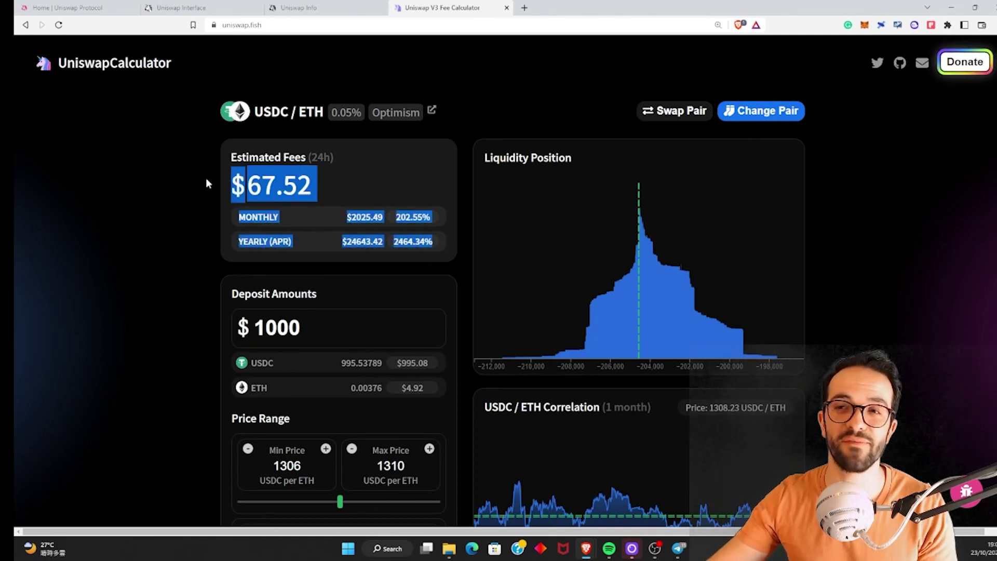
{"action": "left_click", "coordinate": [424, 204]}
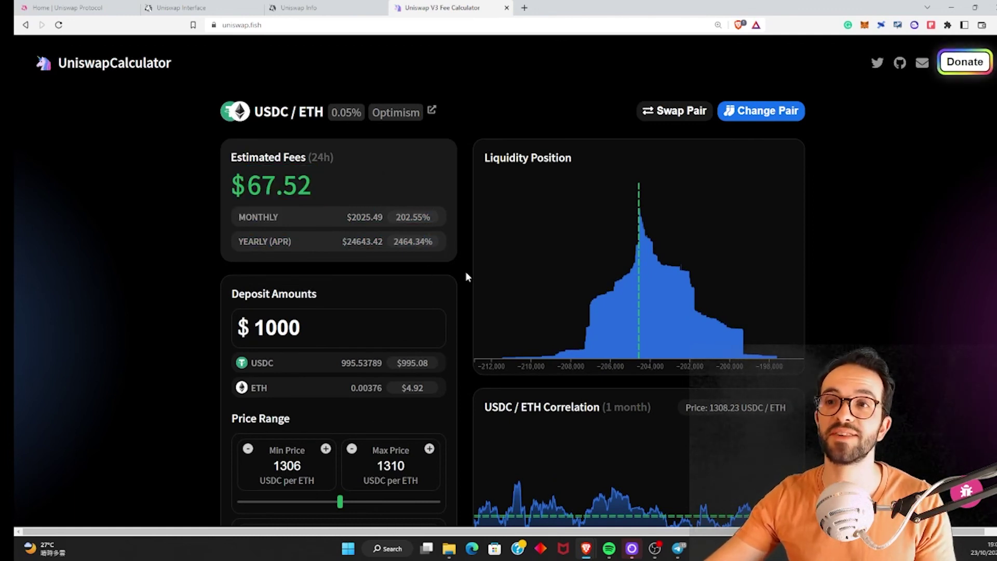
{"action": "scroll", "coordinate": [464, 276], "scroll_direction": "down", "scroll_amount": 1}
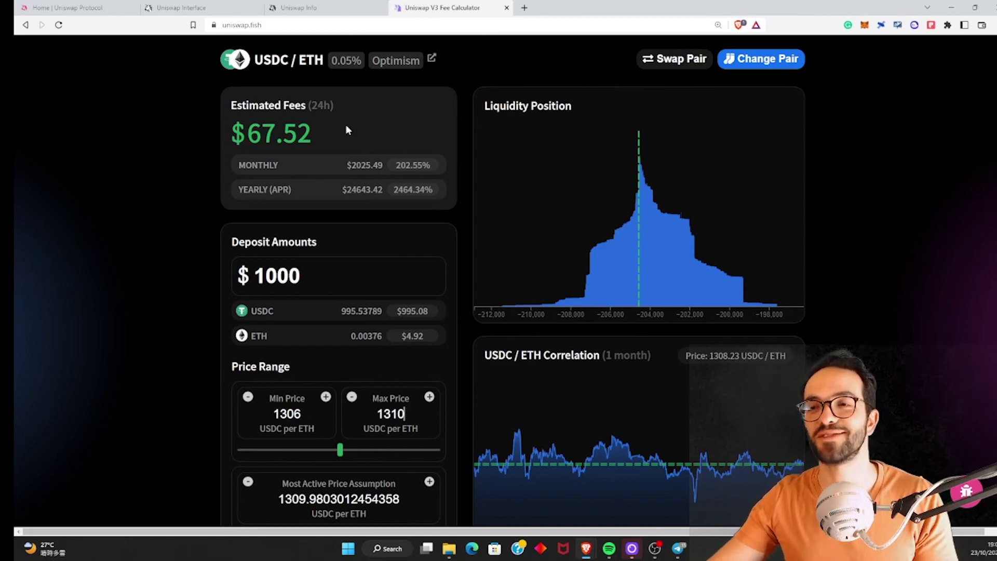
- Compare estimates against the live position, ending on it with 0.000191 USDC unclaimed
{"action": "left_click", "coordinate": [200, 8]}
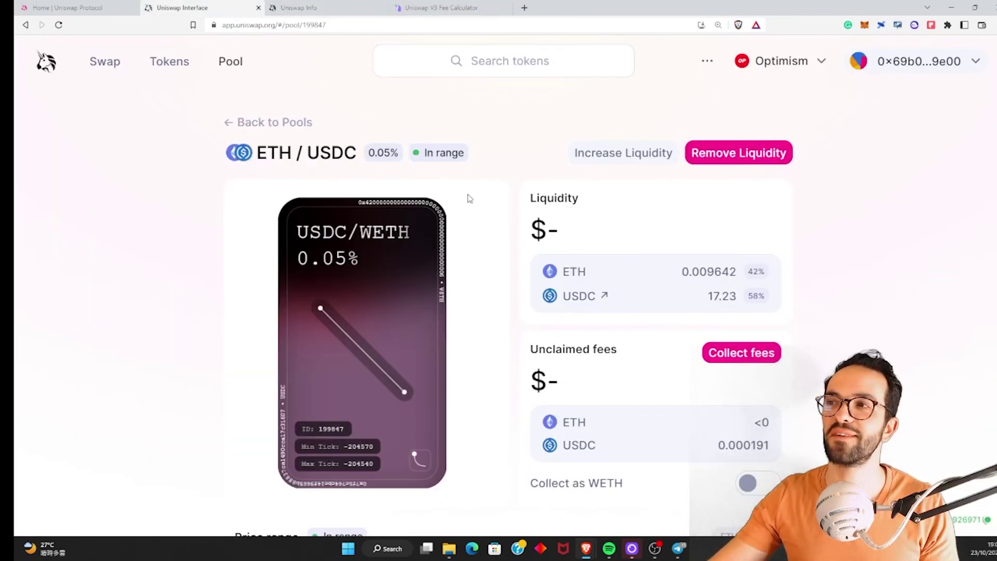
{"action": "left_click", "coordinate": [445, 13]}
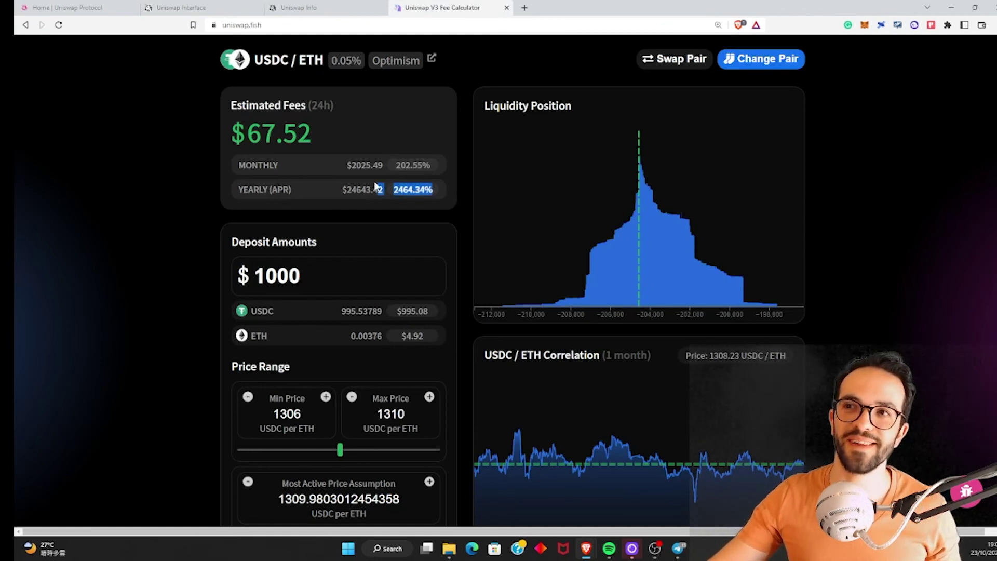
{"action": "left_click_drag", "start_coordinate": [366, 180], "coordinate": [224, 138]}
{"action": "left_click", "coordinate": [354, 138]}
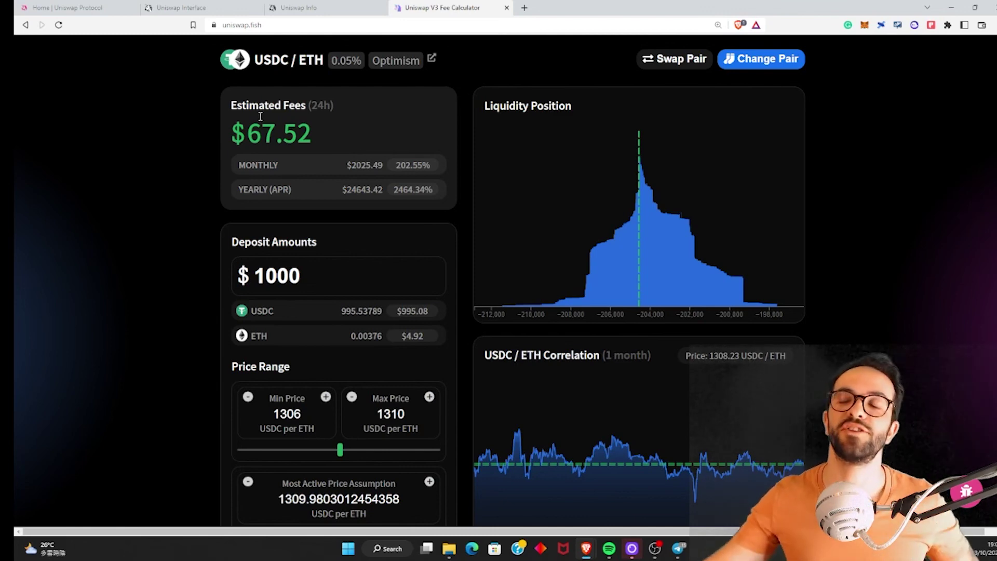
{"action": "key", "text": "ctrl+shift+Tab"}
{"action": "key", "text": "ctrl+shift+Tab"}
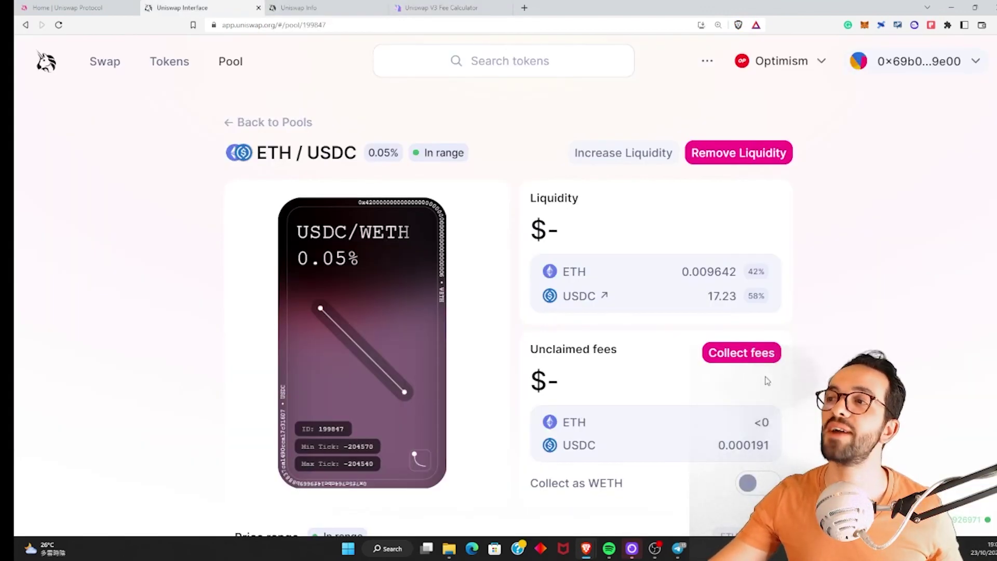